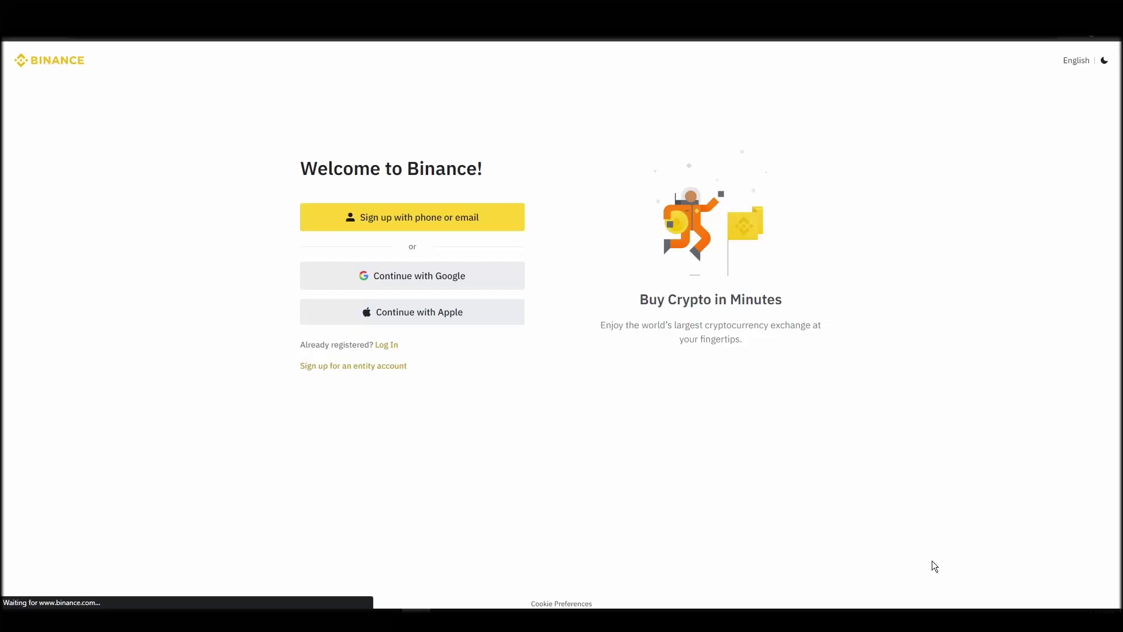
Fill in the personal sign-up form with an email and password, accept the terms, submit, and paste the emailed verification code
left_click(425, 226)
key("Tab")
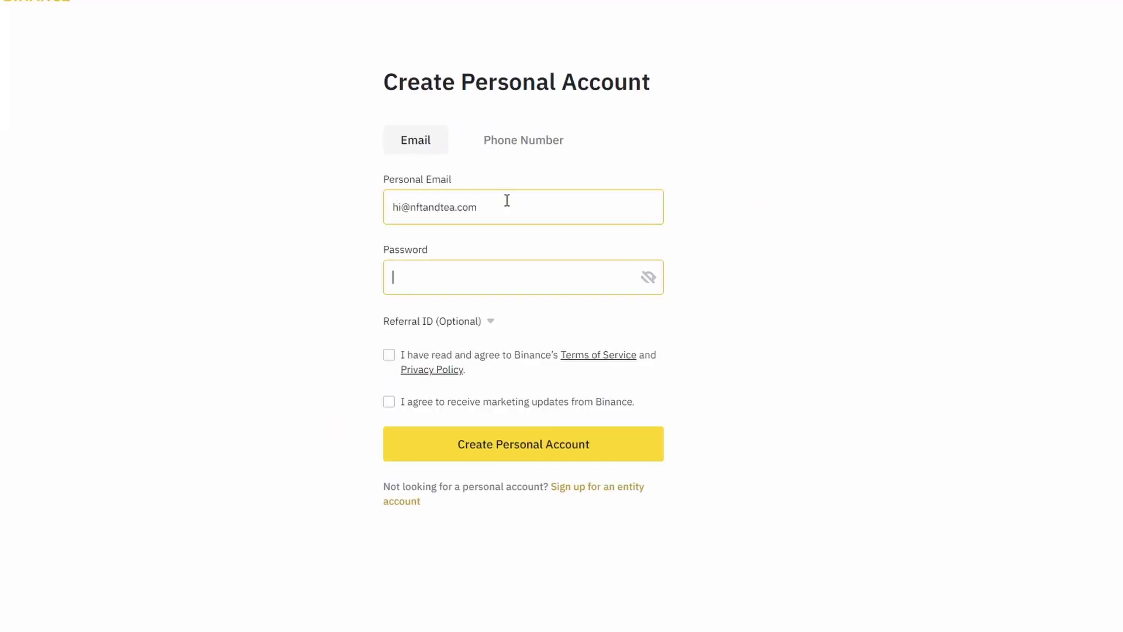
type("•••••••••••")
left_click(389, 354)
left_click(587, 462)
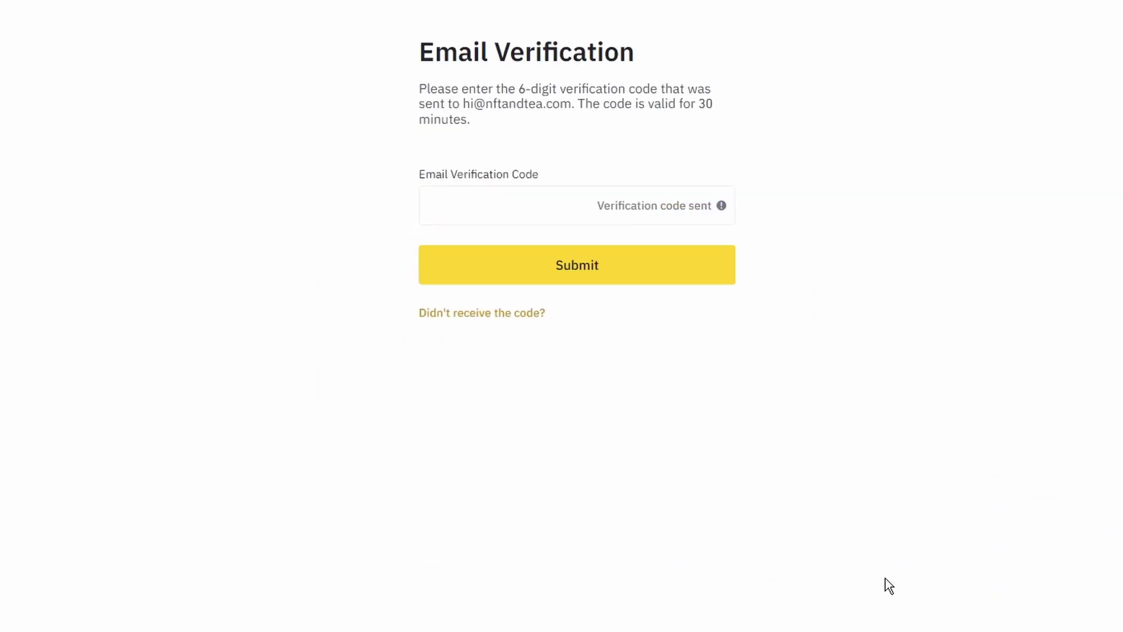
left_click(545, 221)
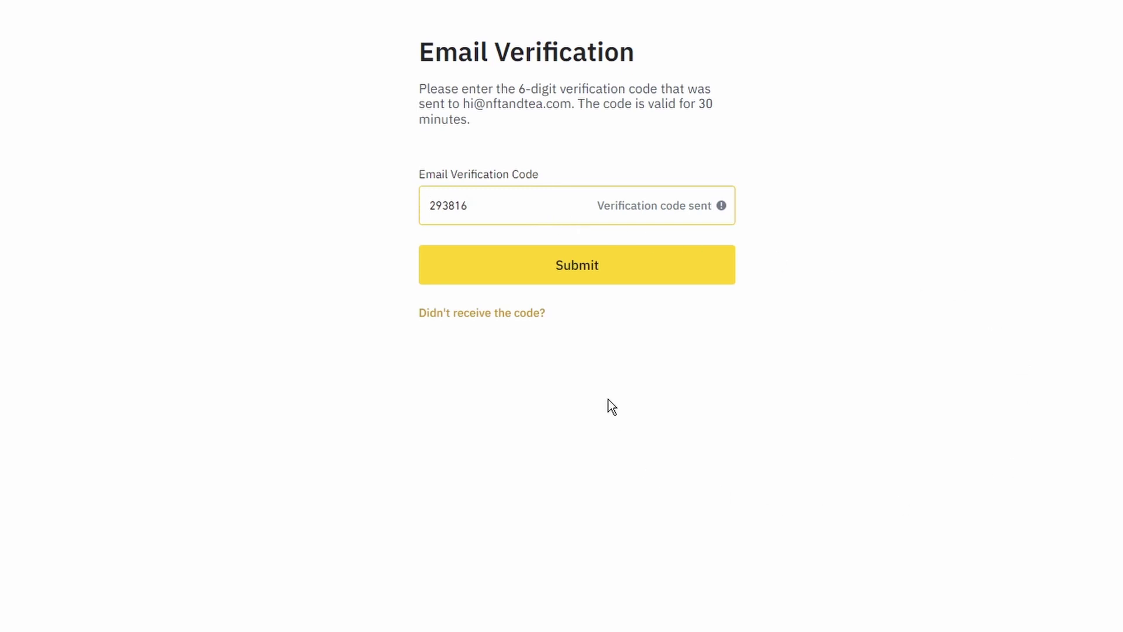
Submit the verification code, start identity verification, and confirm the country of residence
left_click(614, 273)
left_click(397, 413)
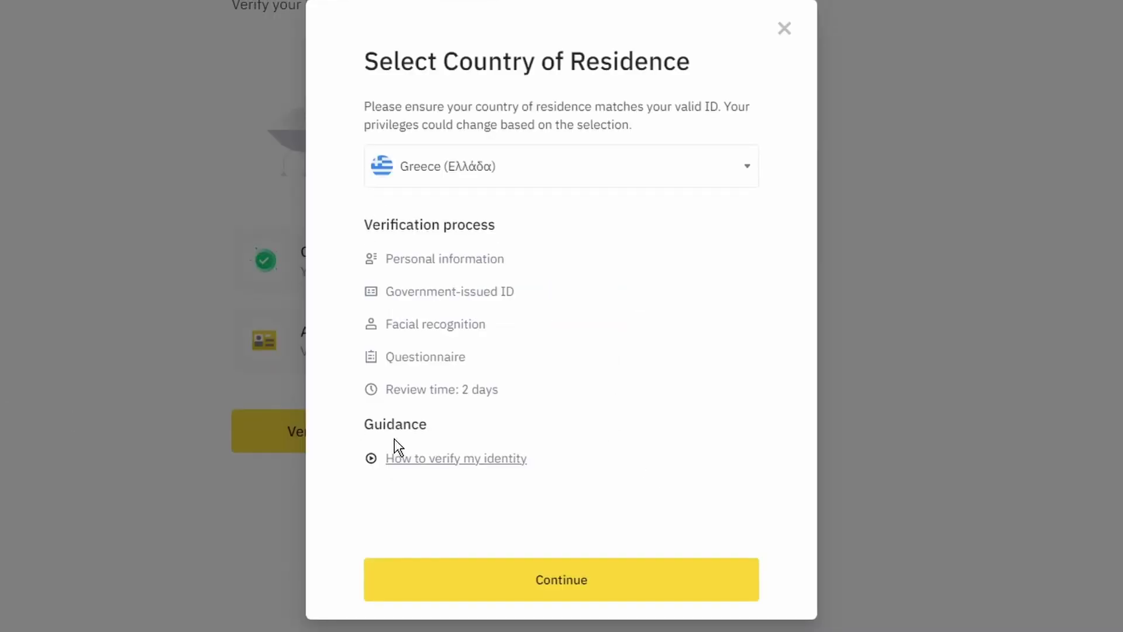
key("Return")
Enter placeholder first and last names, birth date (11, 1998), and Greece as nationality
left_click(614, 178)
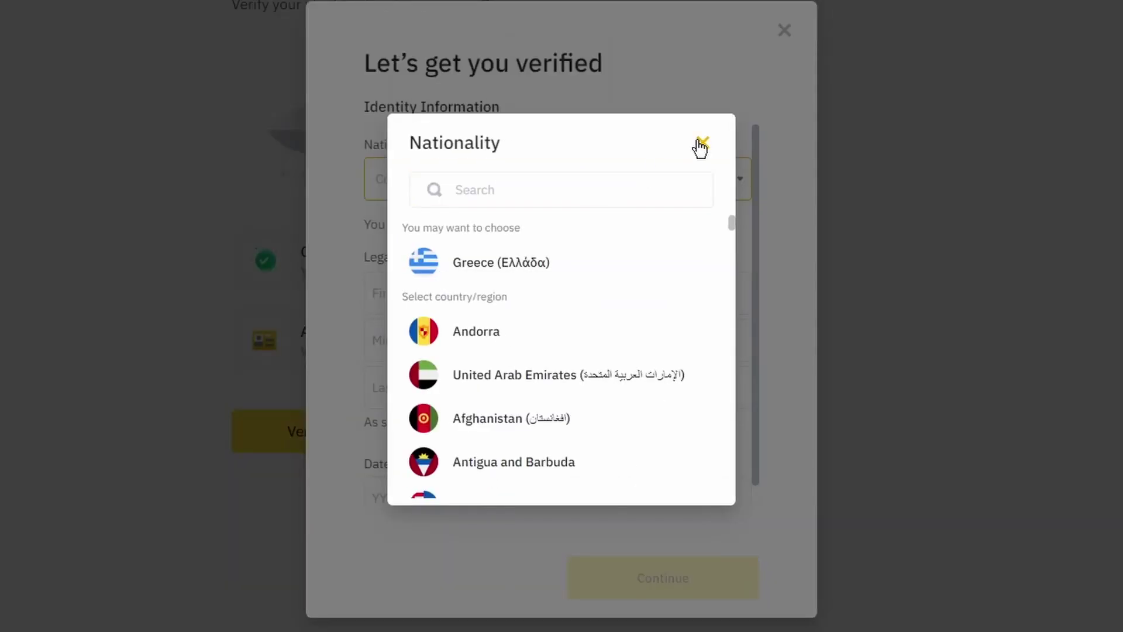
left_click(700, 143)
left_click(615, 269)
type("Example")
key("Tab")
type("Example")
key("Tab")
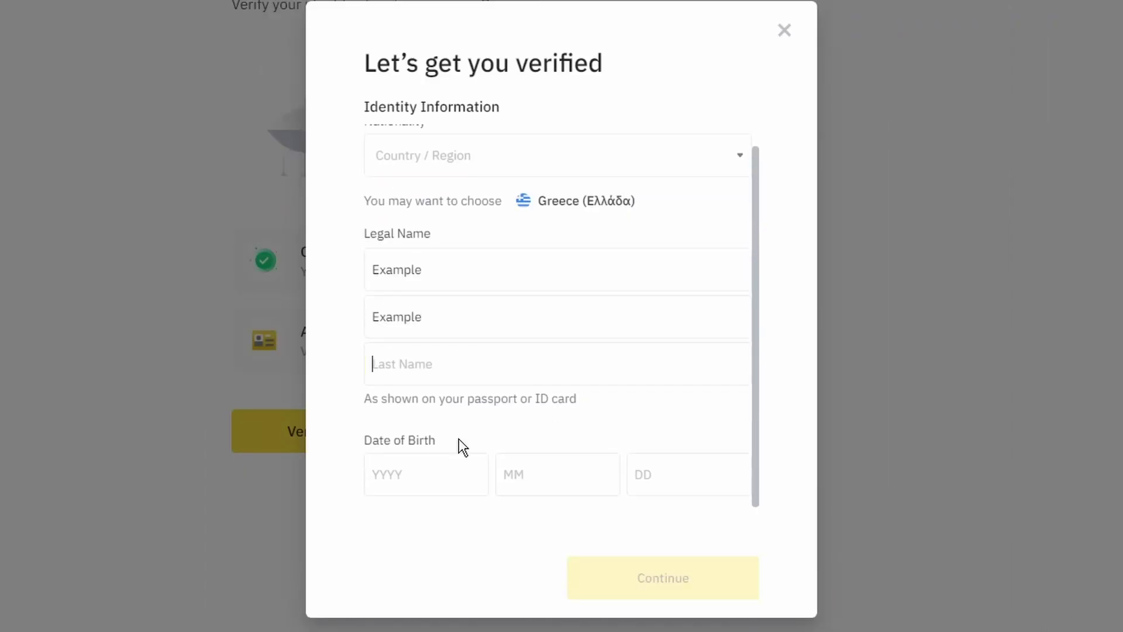
Fill in the placeholder home address details and continue
type("Example")
left_click(480, 475)
type("1998")
key("Tab")
type("11")
key("Tab")
type("11")
left_click(584, 201)
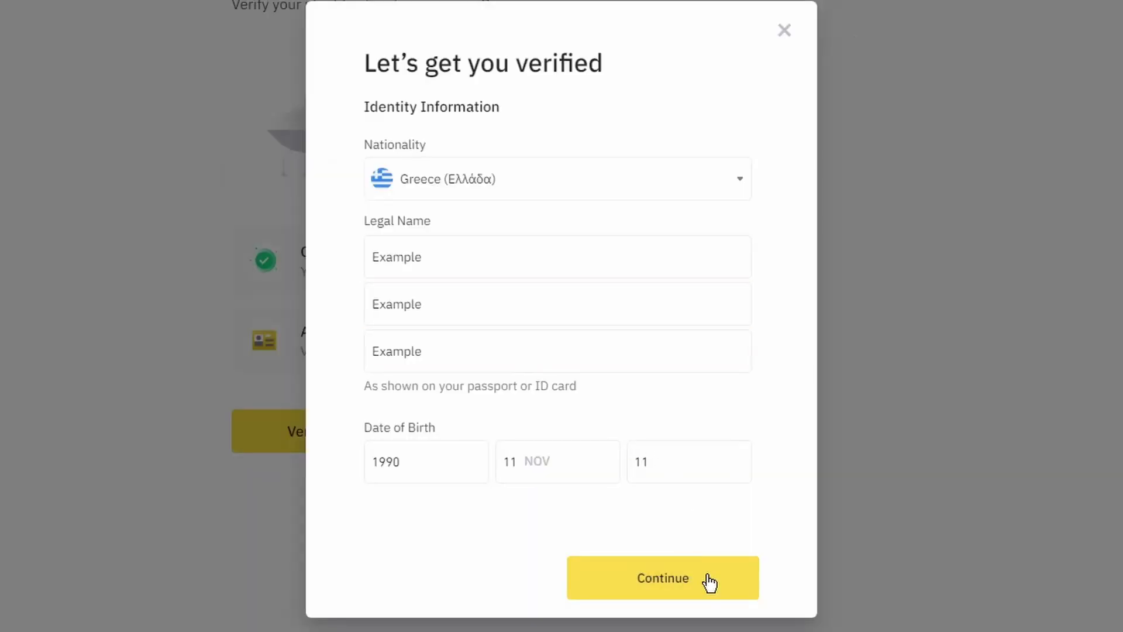
left_click(709, 582)
left_click(495, 166)
type("Example")
key("Tab")
type("Example")
left_click(483, 309)
type("Example")
left_click(662, 578)
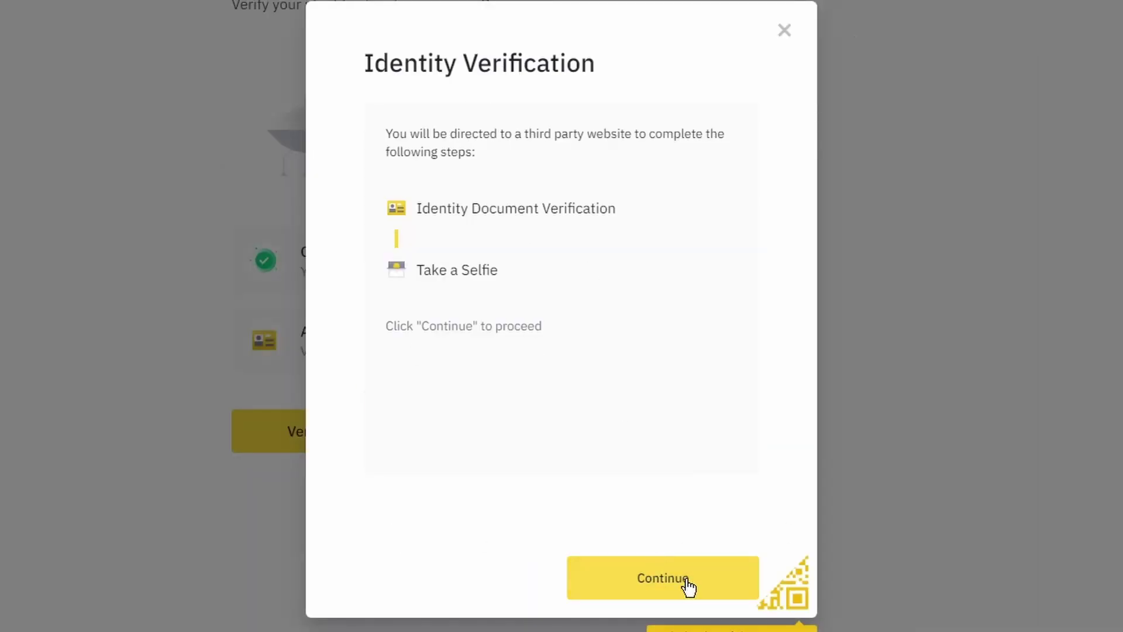
Proceed to the third-party identity check and choose driver's license as the document type
left_click(687, 584)
left_click(571, 274)
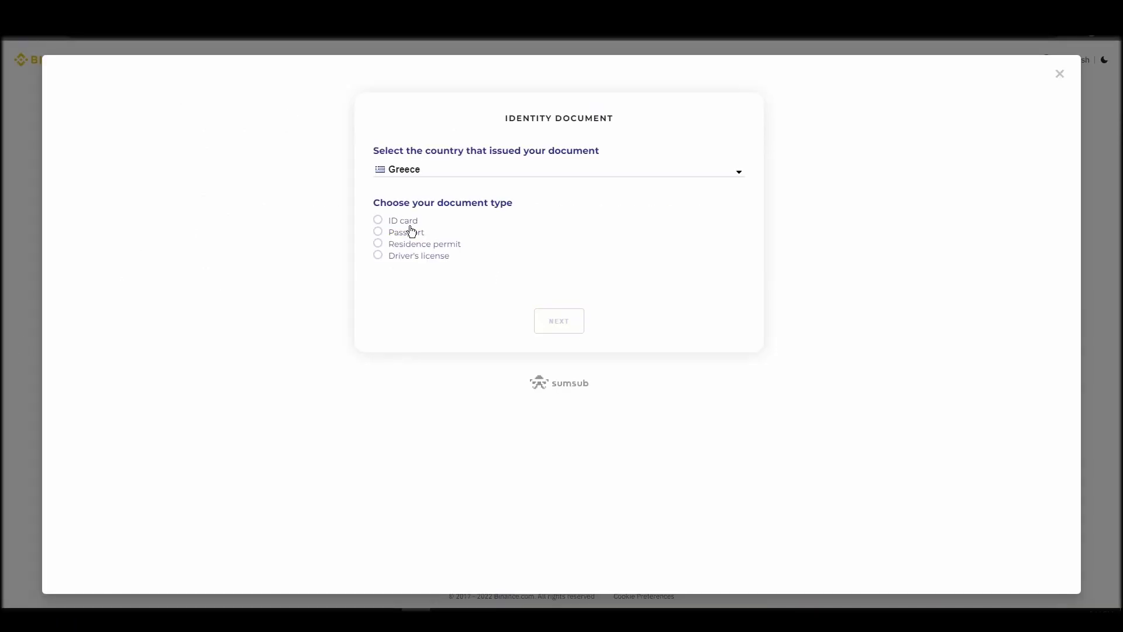
left_click(408, 231)
left_click(420, 255)
left_click(558, 461)
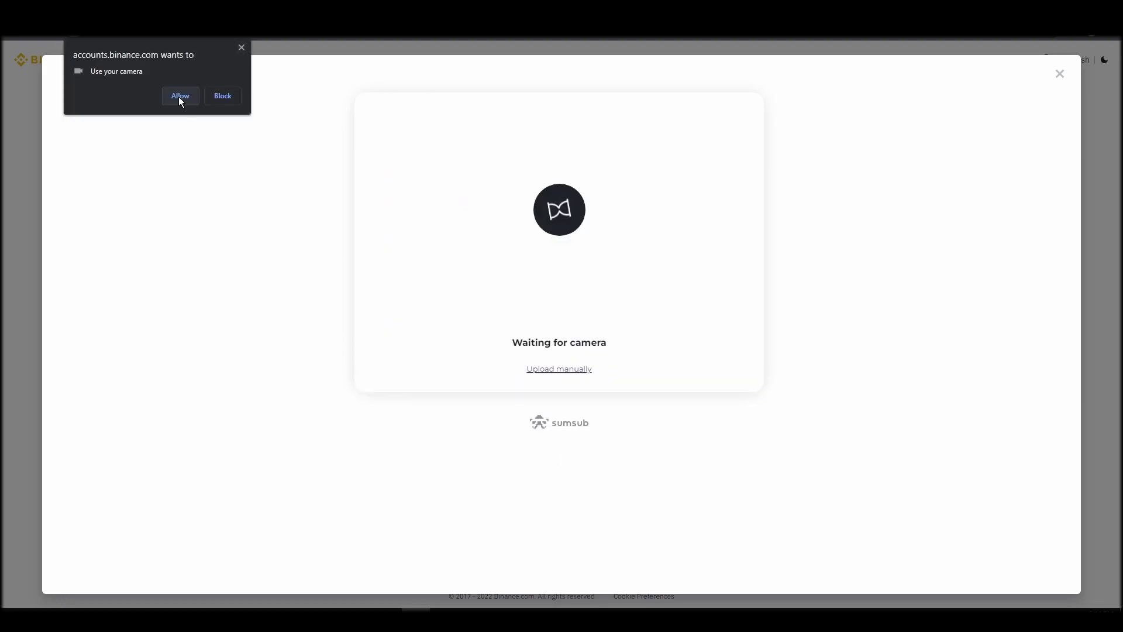
scroll(476, 407, "down", 2)
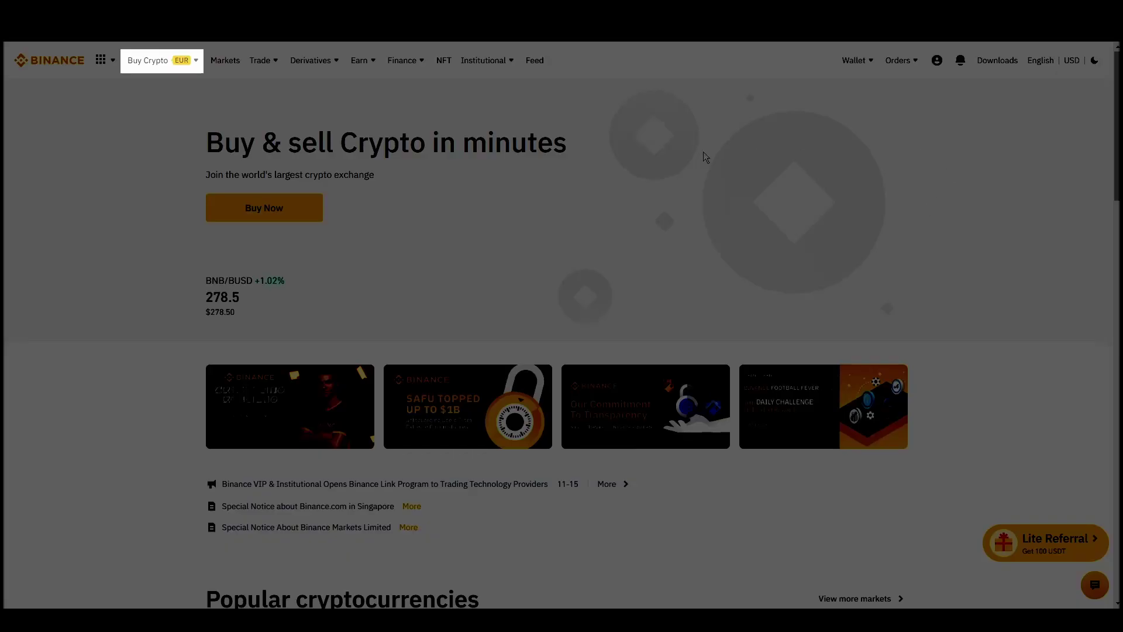
Buy ETH with a credit/debit card, spending 15 EUR, and continue the order
mouse_move(178, 72)
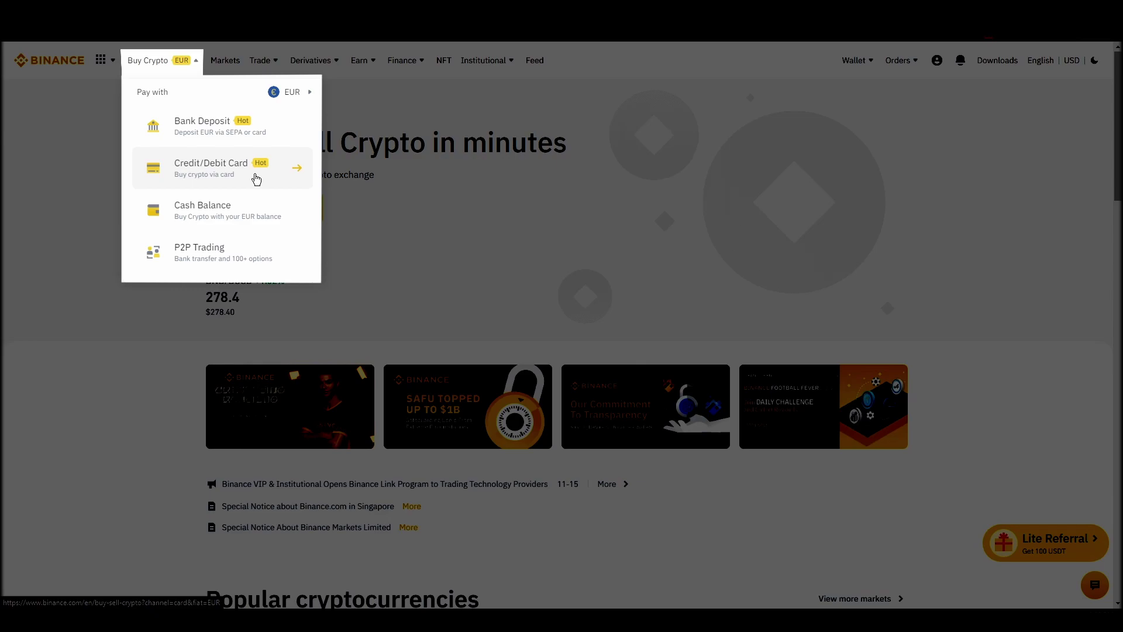
left_click(256, 178)
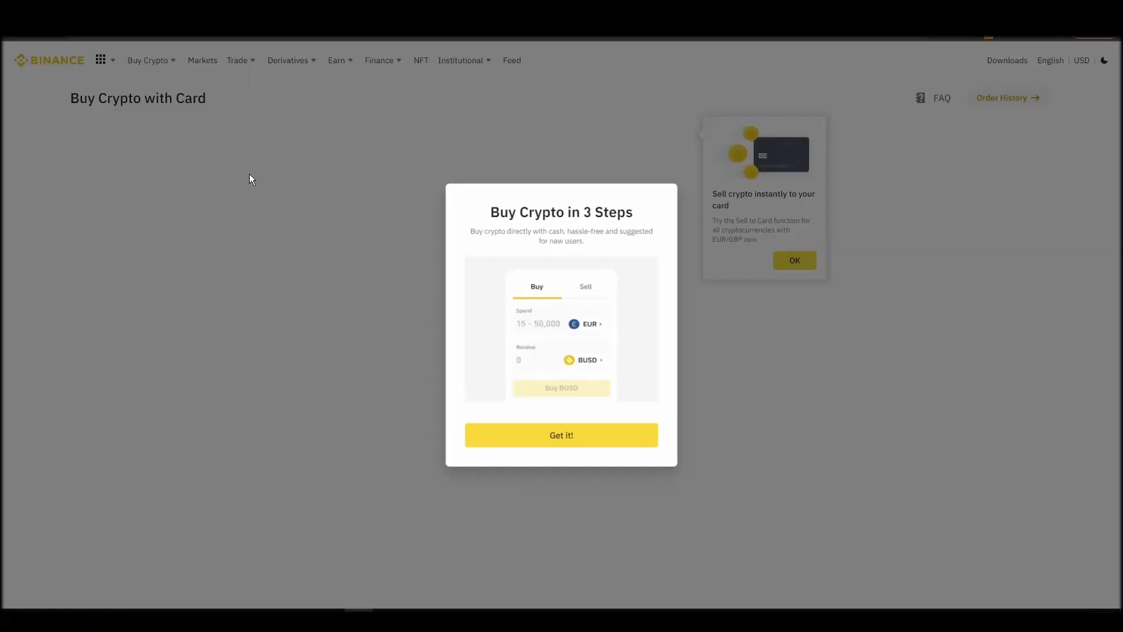
left_click(590, 440)
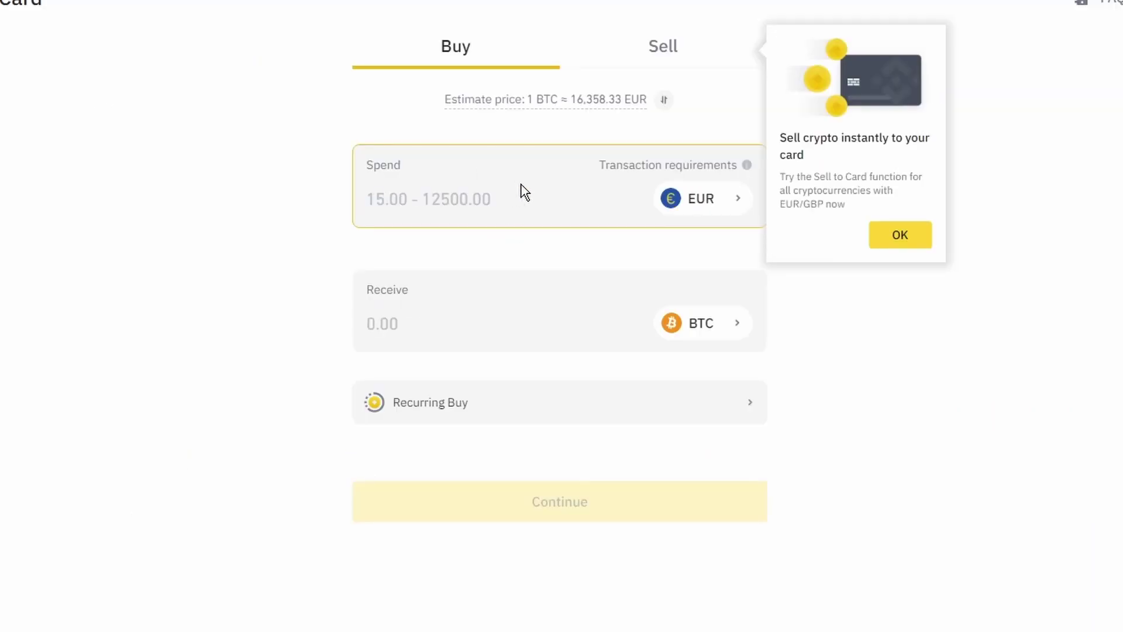
left_click(709, 341)
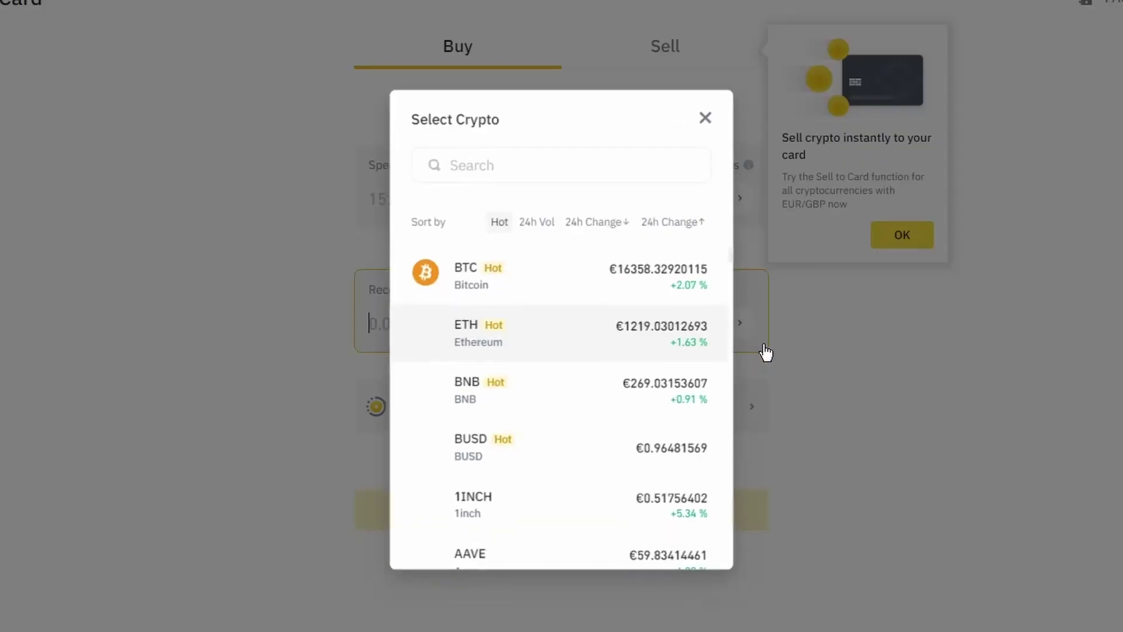
left_click(547, 344)
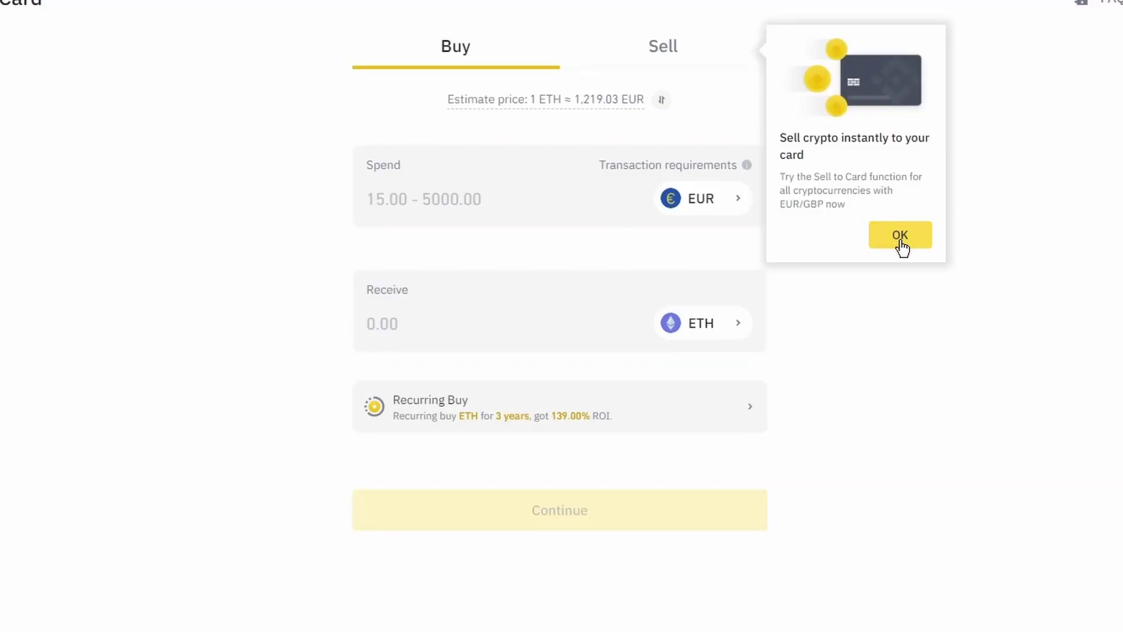
left_click(901, 238)
left_click(469, 201)
type("15")
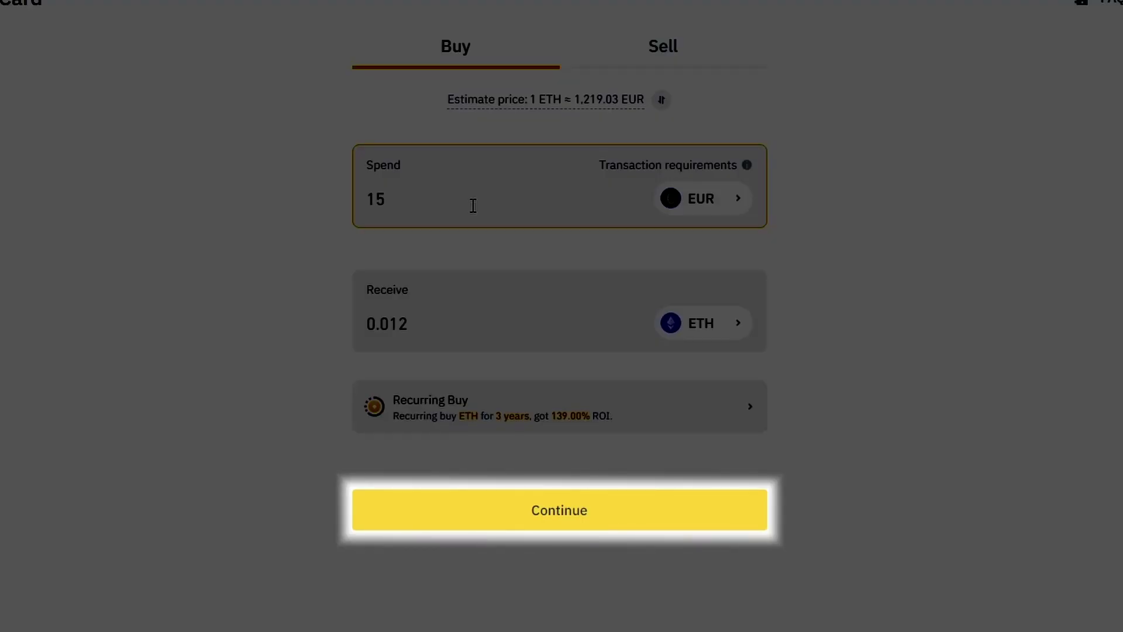
left_click(559, 503)
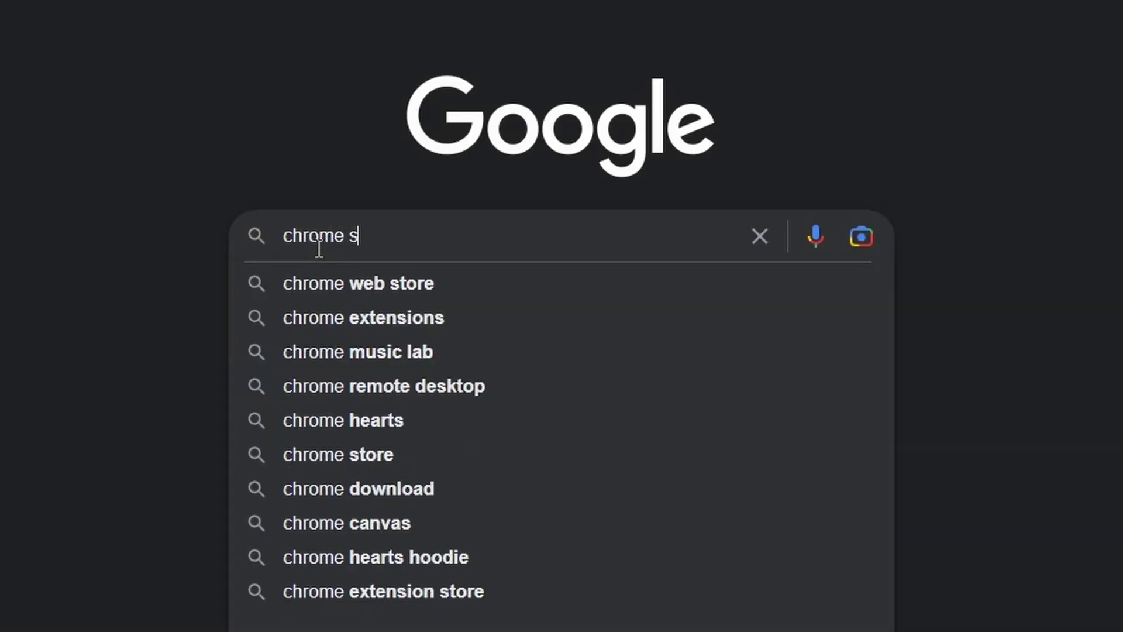
Run the Google search for 'chrome store' to reach the Chrome Web Store
key("Return")
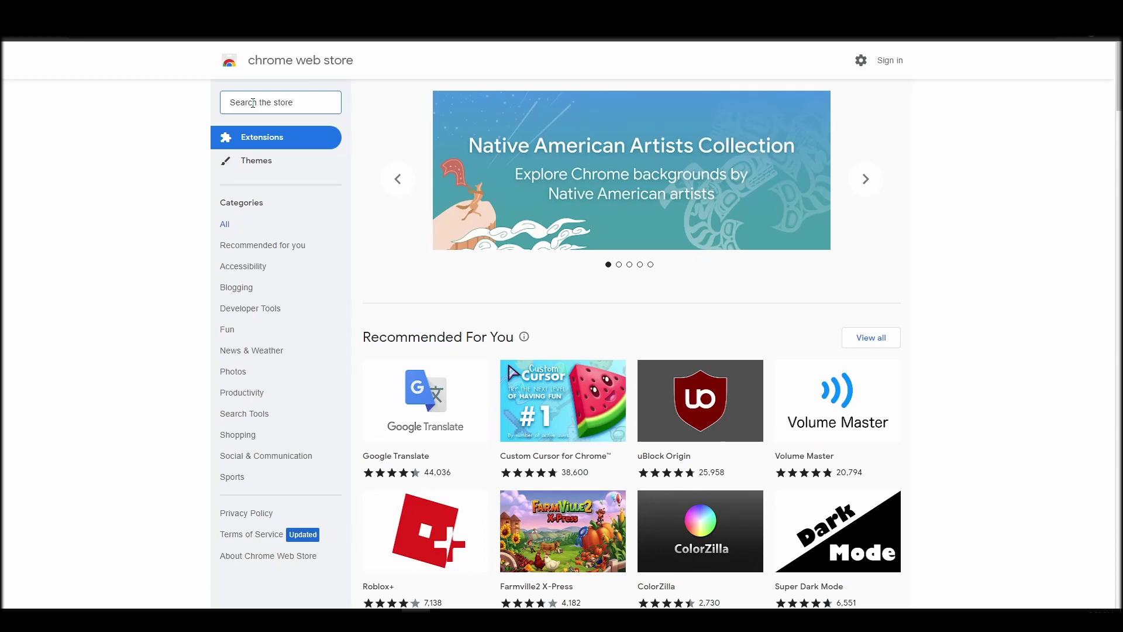
Search the store for 'metamask', check the listing's metamask.io site, and add MetaMask to Chrome
type("metamask")
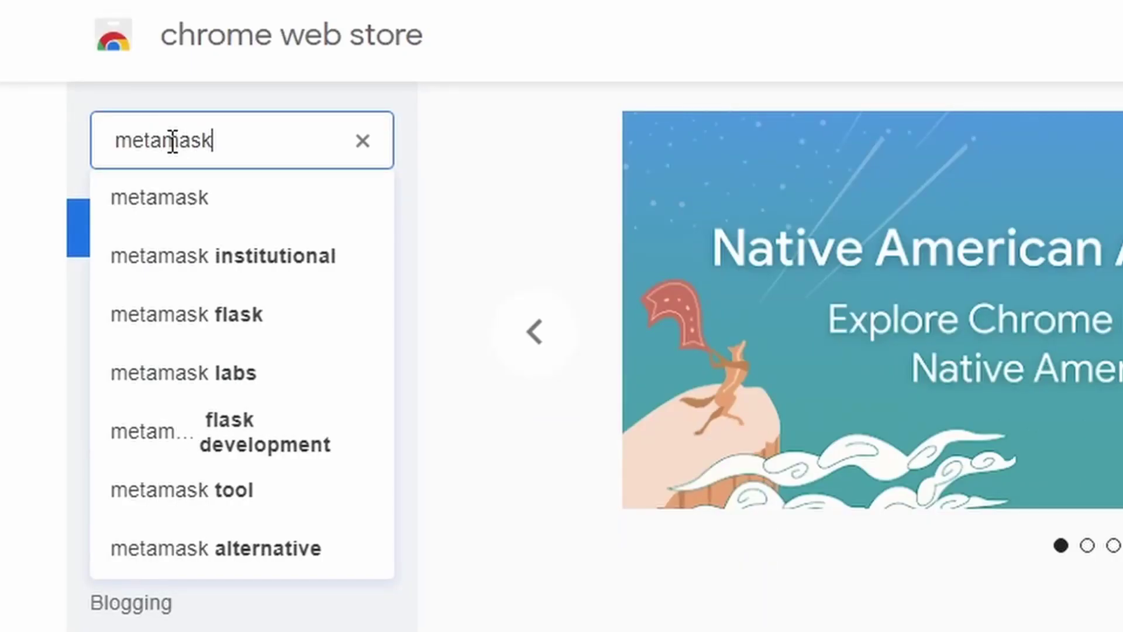
key("Return")
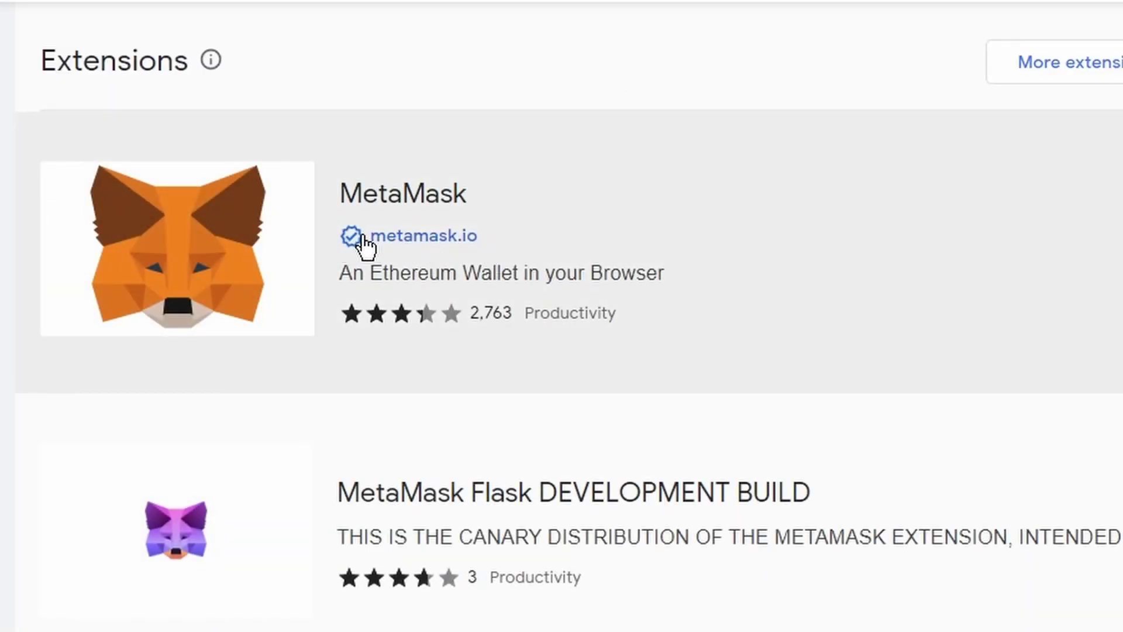
left_click(545, 201)
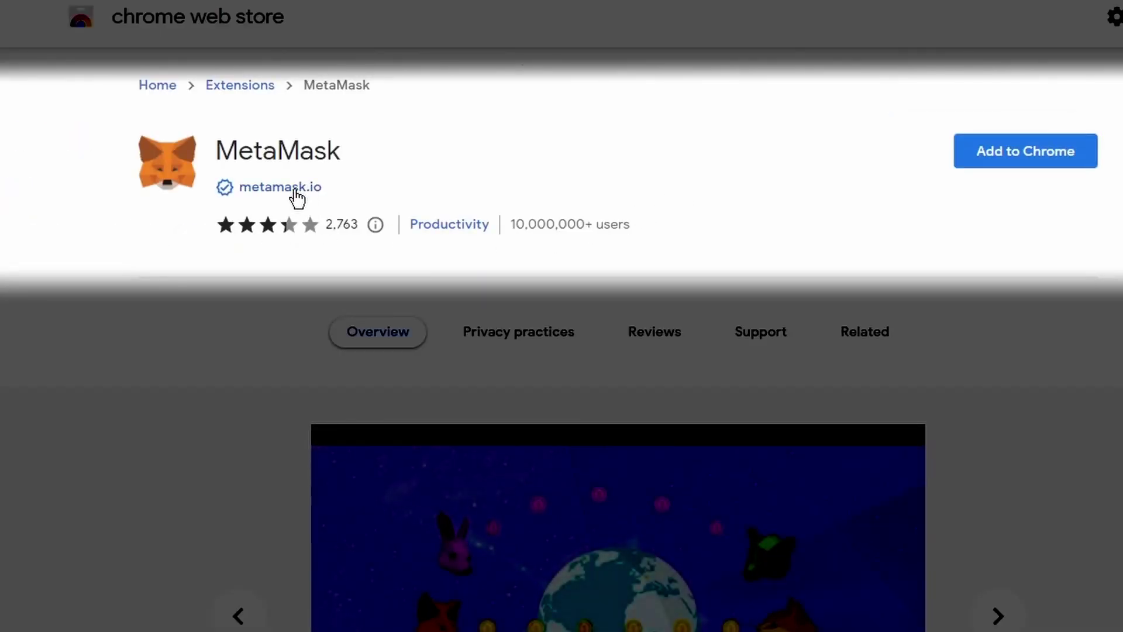
left_click(295, 196)
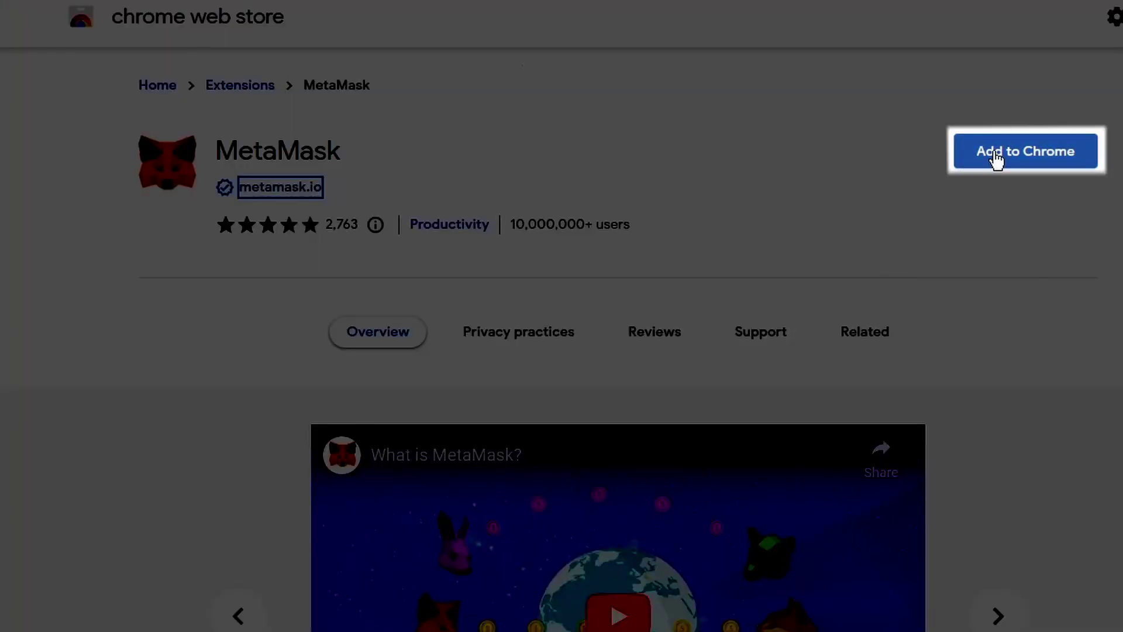
left_click(995, 160)
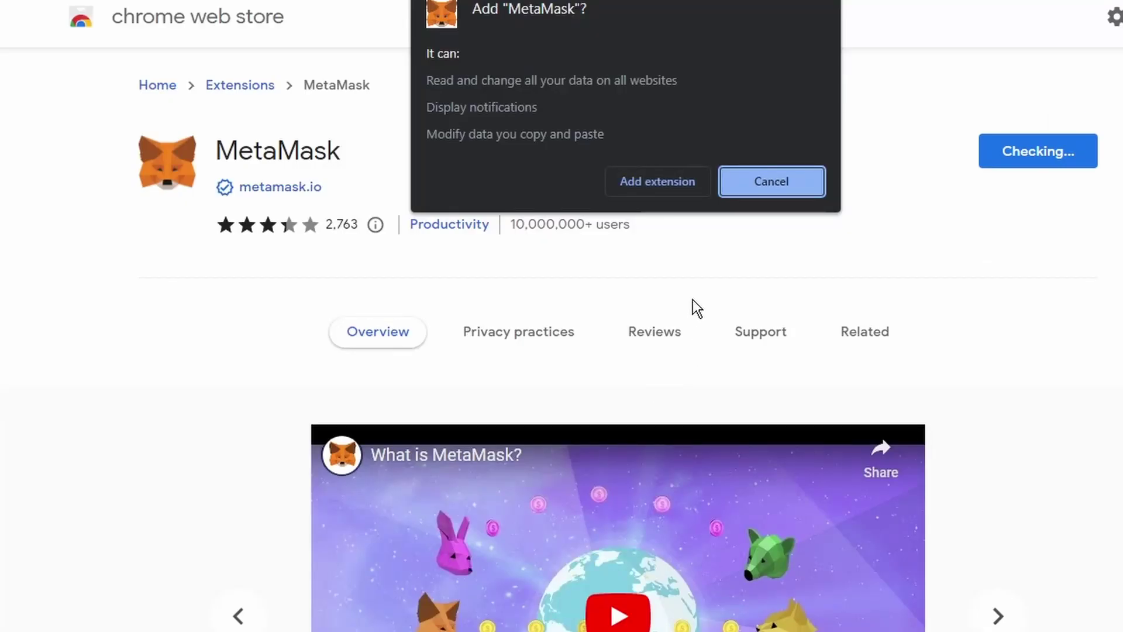
left_click(669, 186)
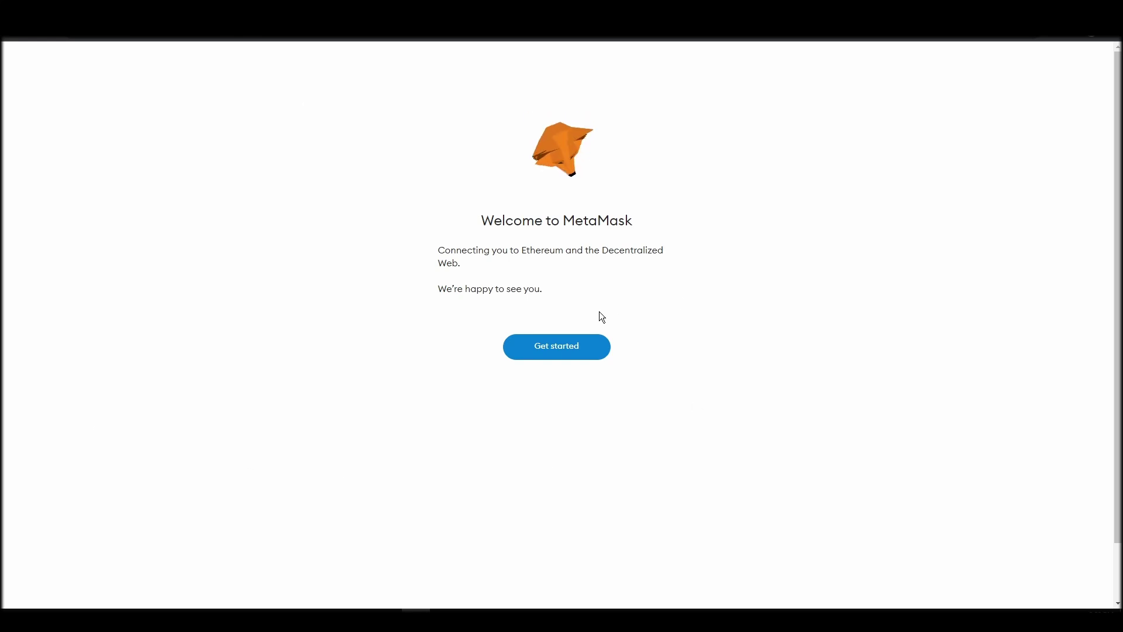
Begin MetaMask setup, choose Create a wallet, enter and confirm a password, and accept the terms
left_click(534, 346)
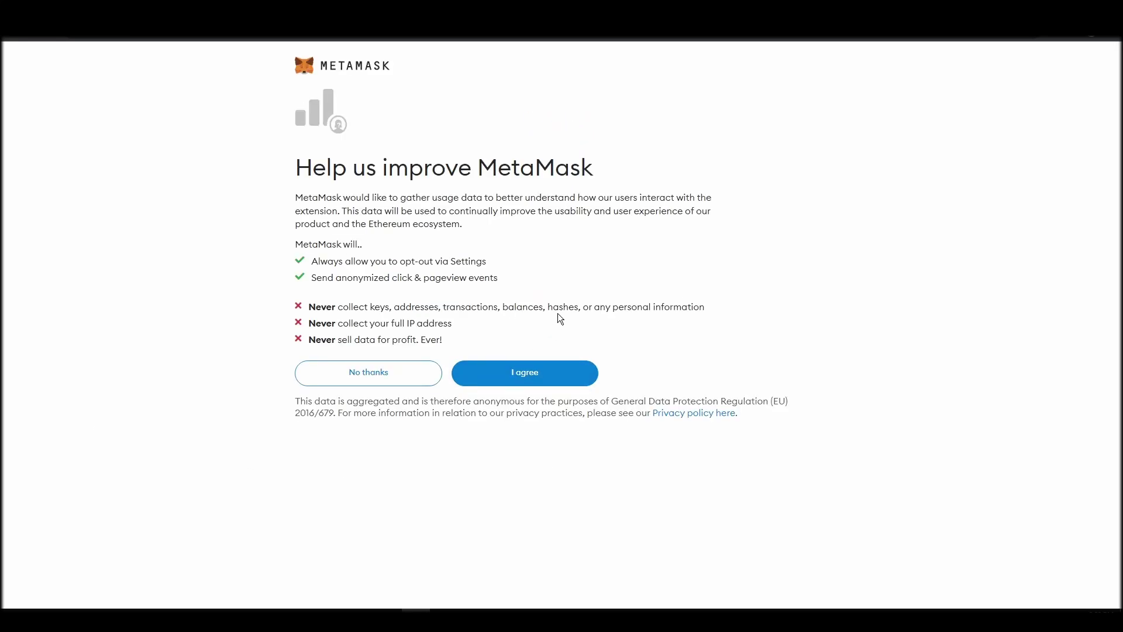
left_click(405, 368)
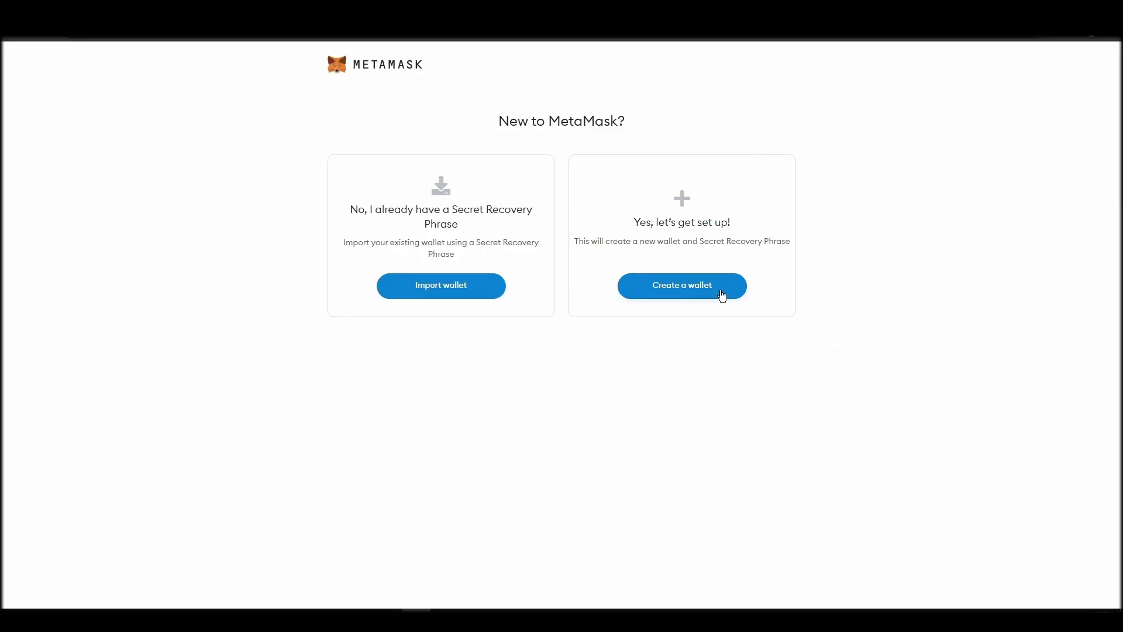
left_click(721, 293)
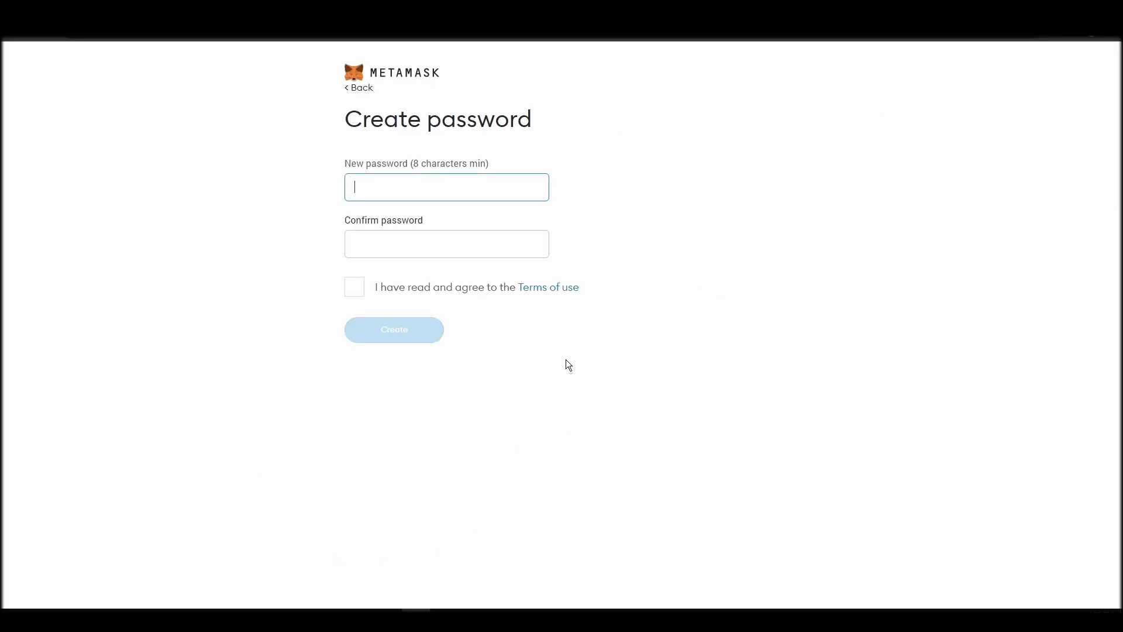
type("aaaaaaaaa")
key("Tab")
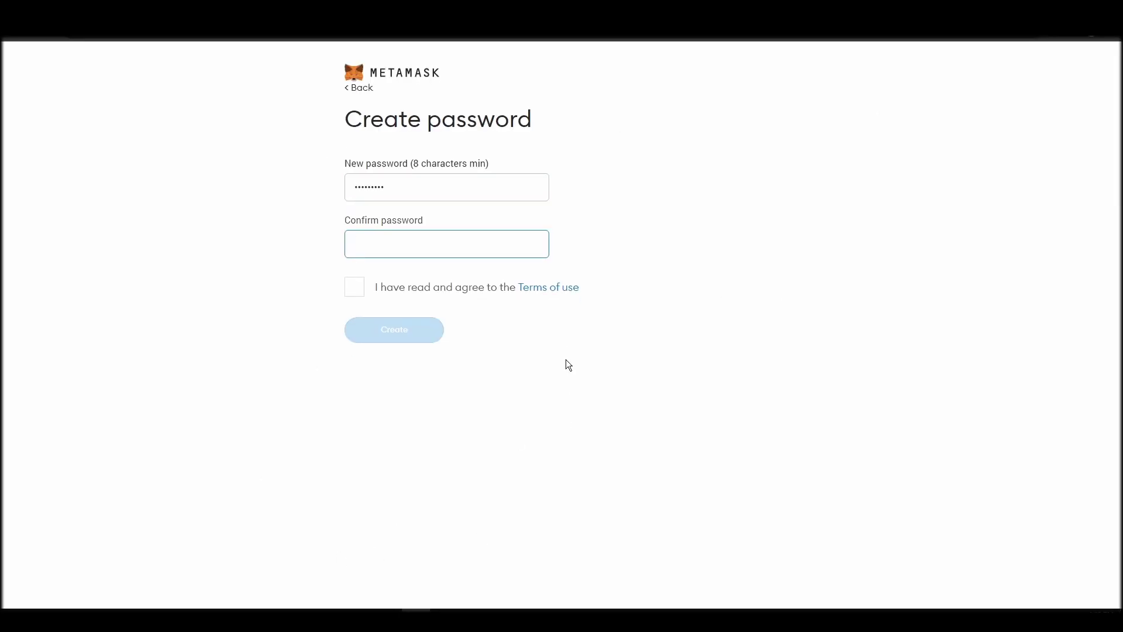
type("aaaaaaaaa")
left_click(356, 288)
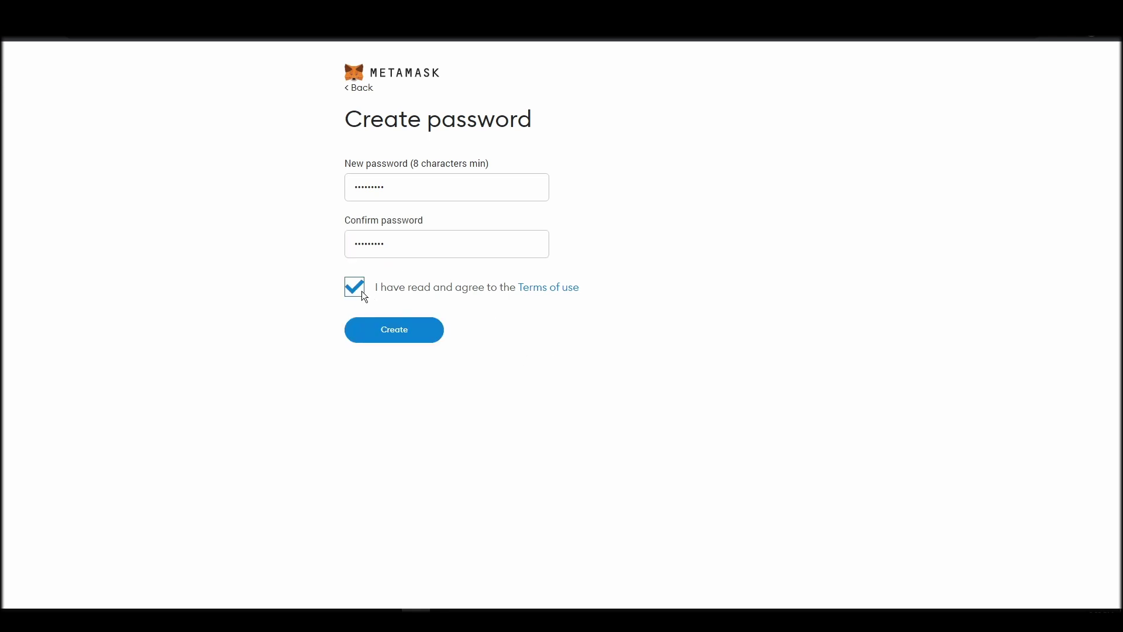
Create the wallet, reveal the Secret Recovery Phrase, and pick its words in order to confirm
left_click(425, 331)
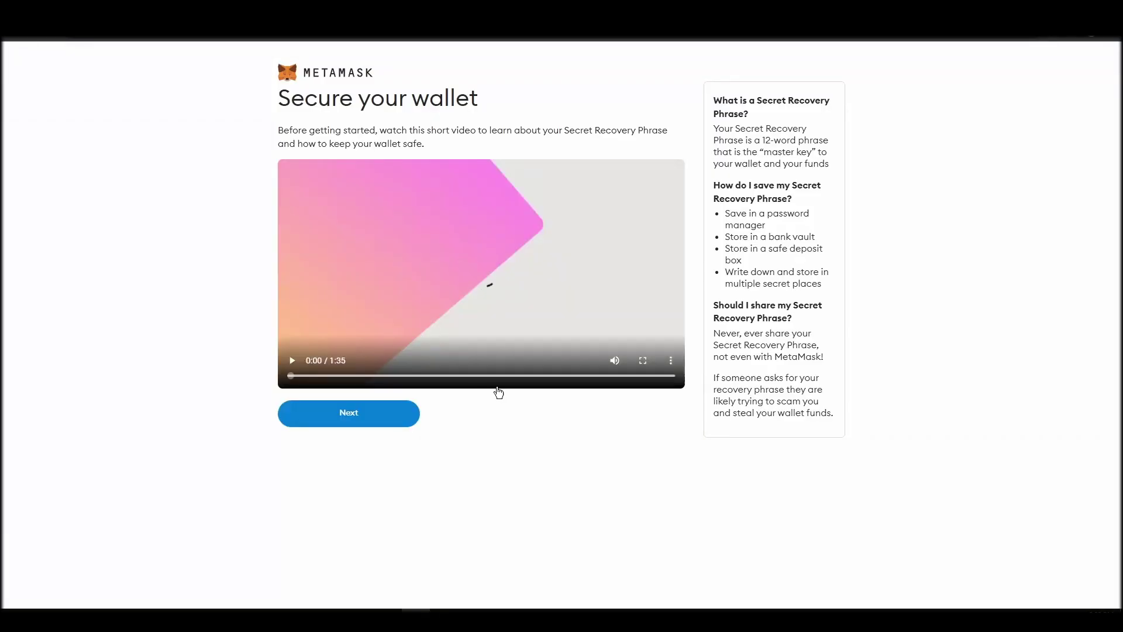
left_click(393, 422)
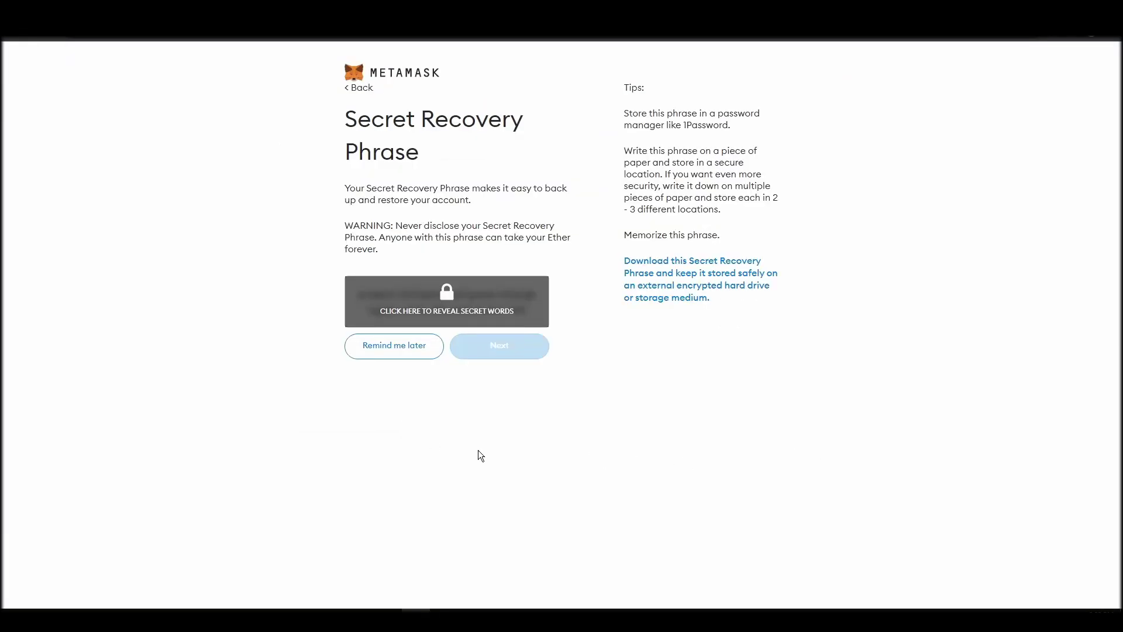
left_click(473, 307)
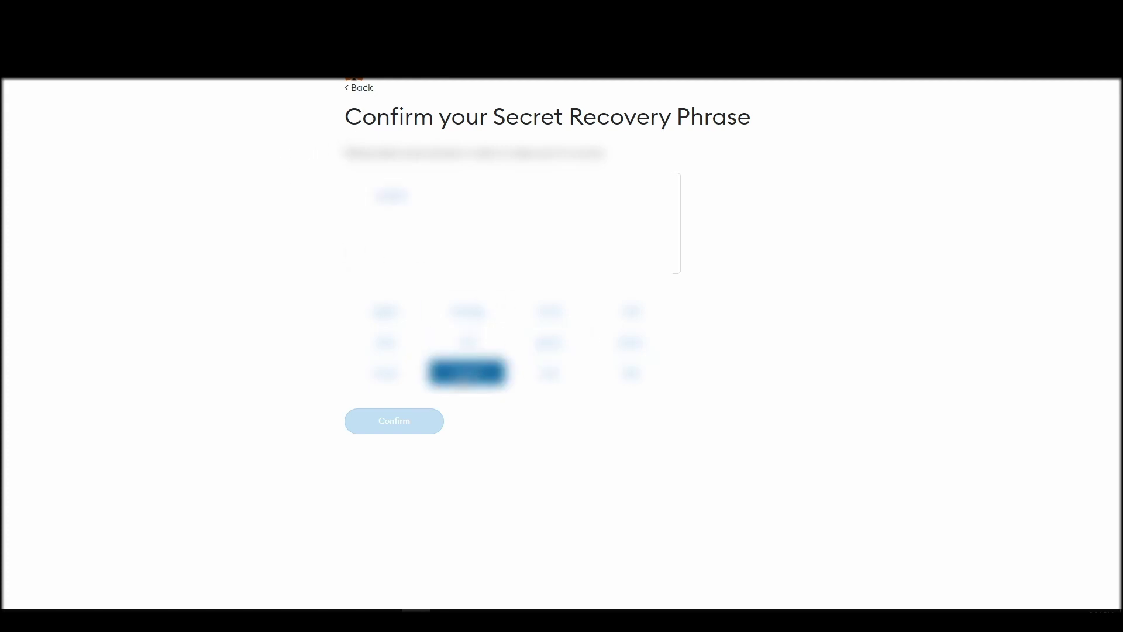
left_click(630, 313)
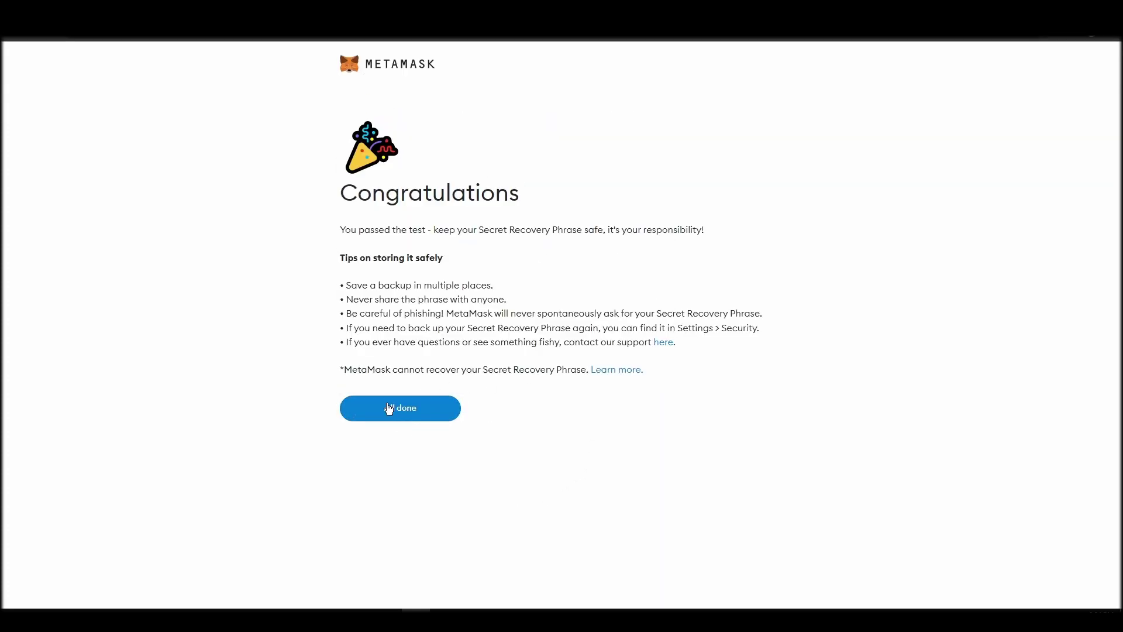
Finish setup with All done to open the Account 1 wallet showing 0 ETH
left_click(418, 417)
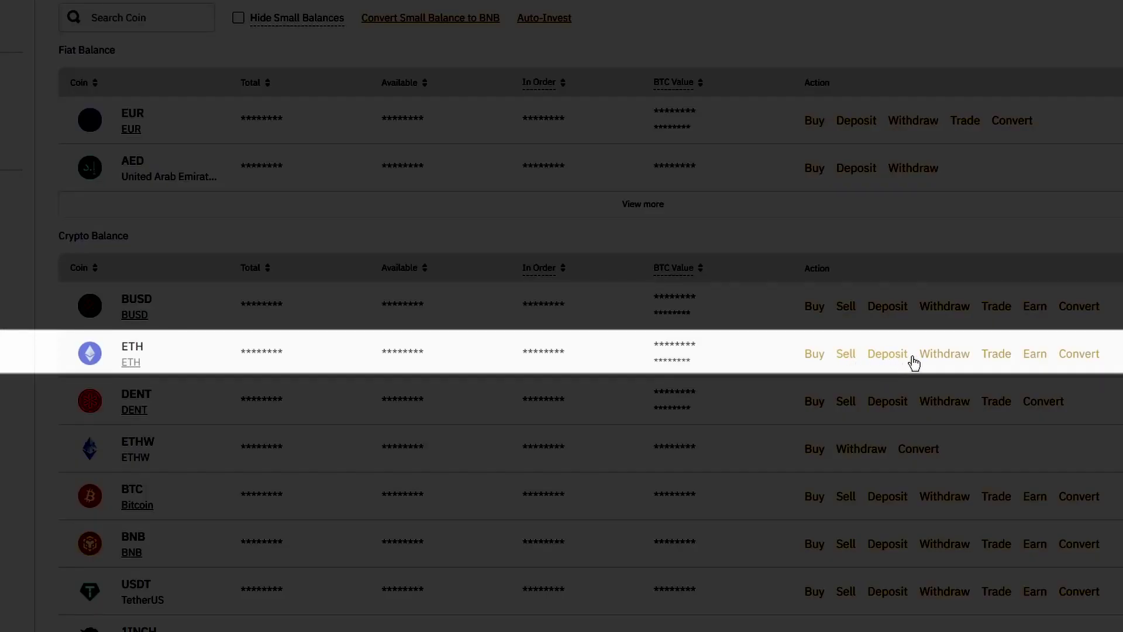
Start an ETH withdrawal to the pasted MetaMask address on the Ethereum (ERC20) network
left_click(948, 355)
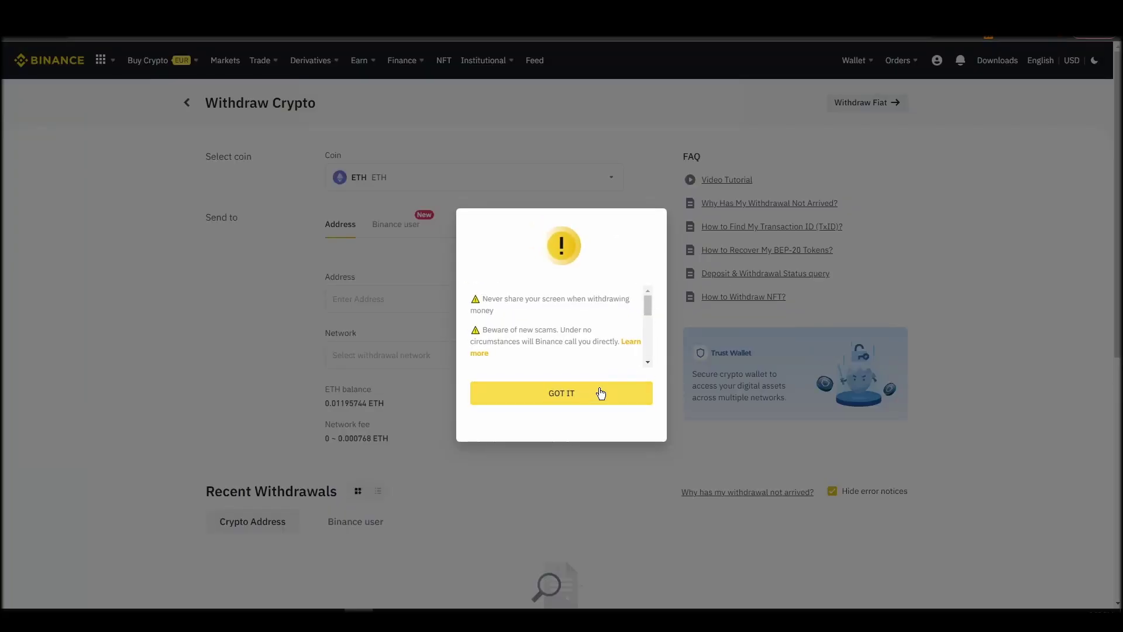
left_click(600, 393)
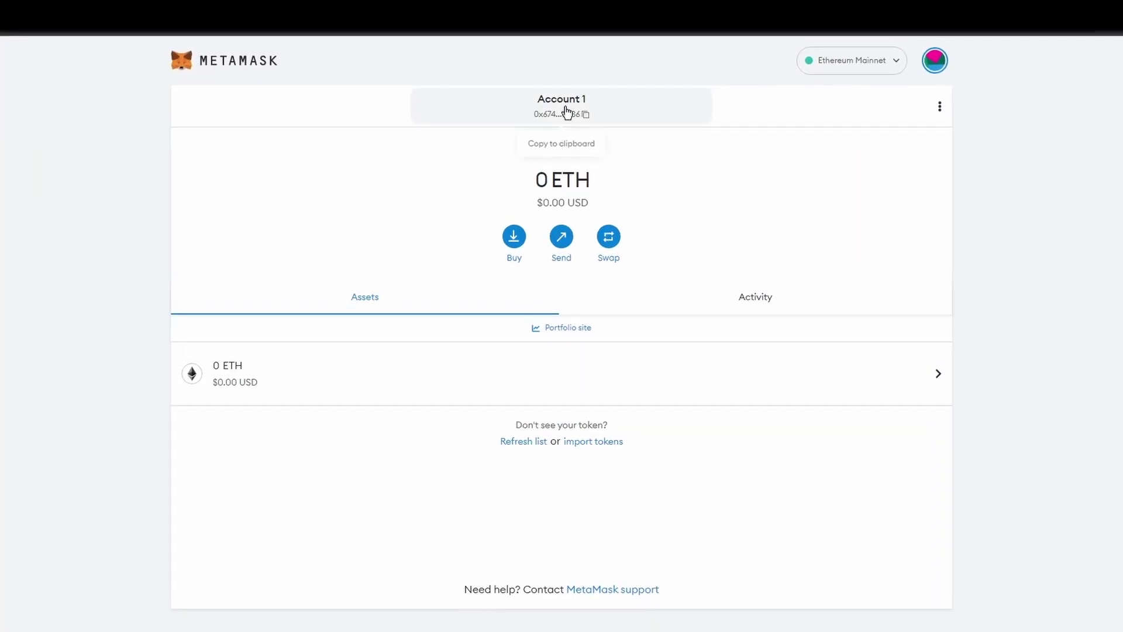
left_click(585, 108)
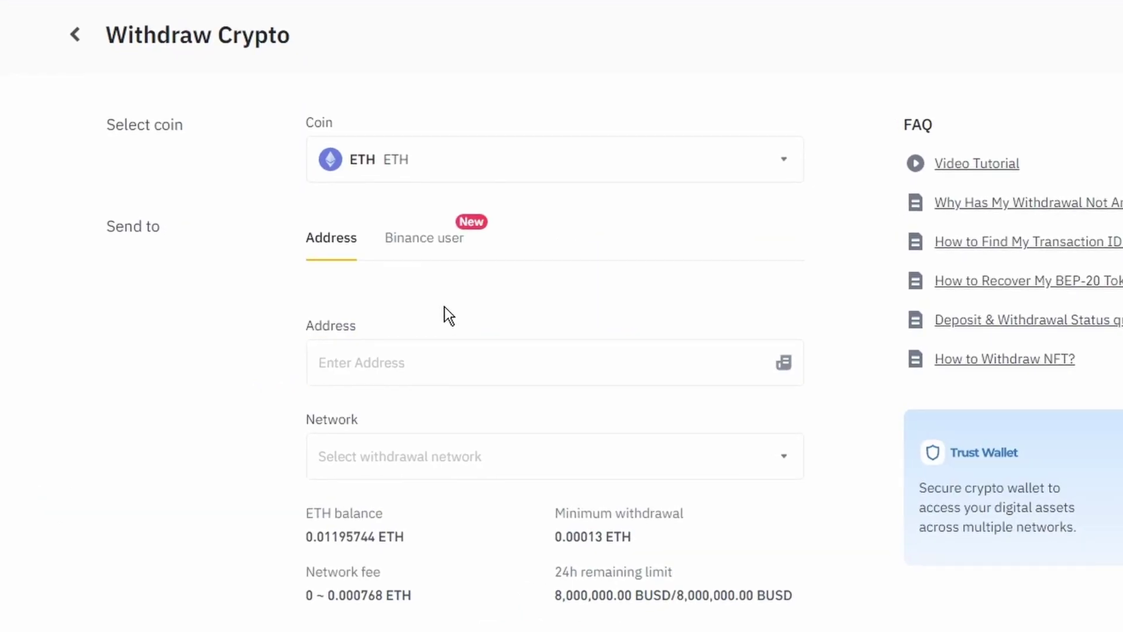
left_click(454, 348)
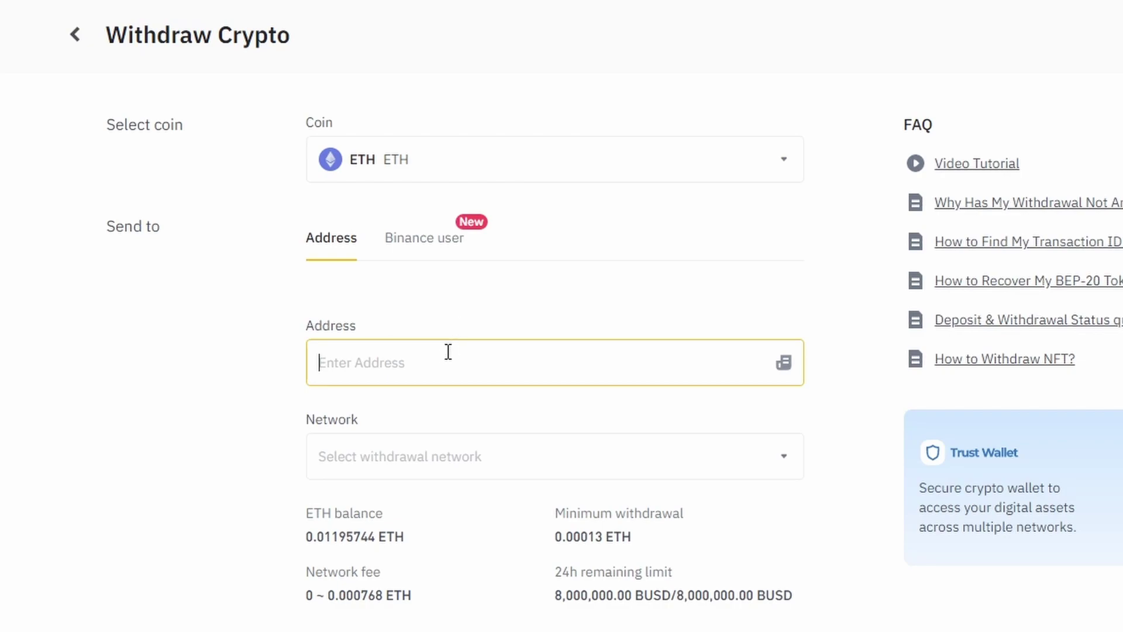
right_click(441, 353)
left_click(507, 501)
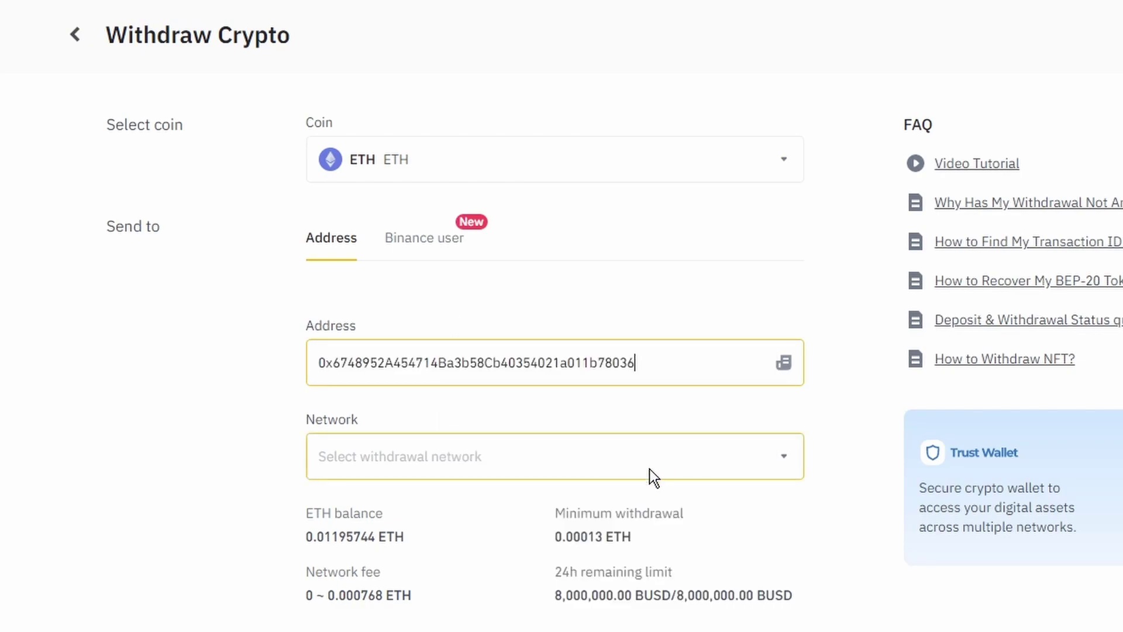
left_click(566, 460)
left_click(669, 416)
Withdraw the full 0.01195744 ETH balance and submit the security verification
left_click(599, 371)
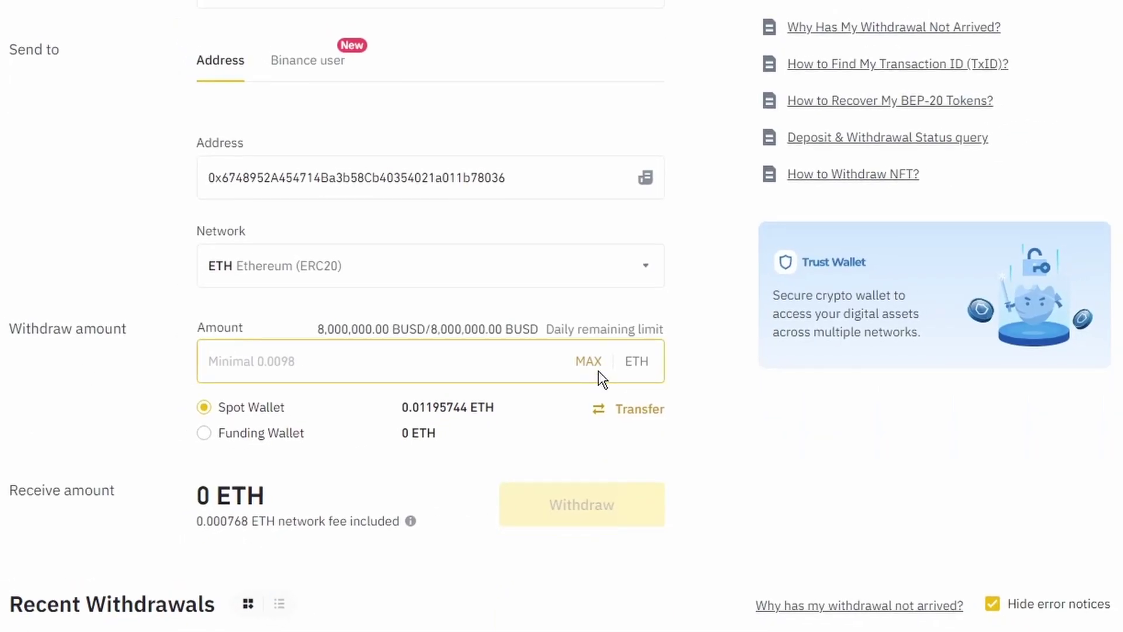
left_click(583, 361)
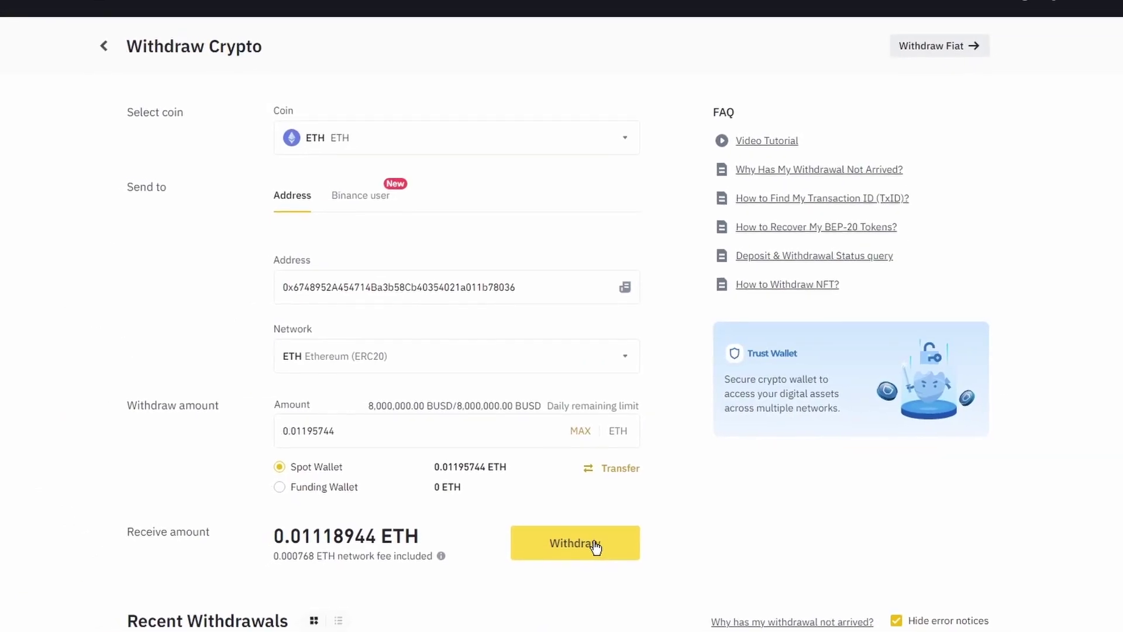
left_click(595, 546)
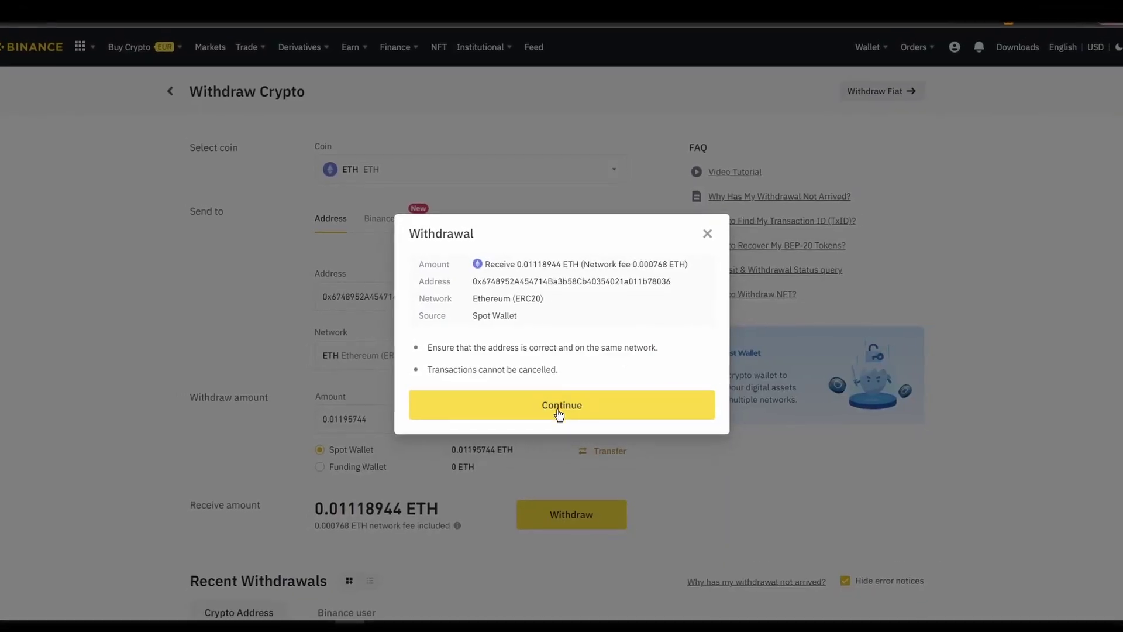
left_click(560, 412)
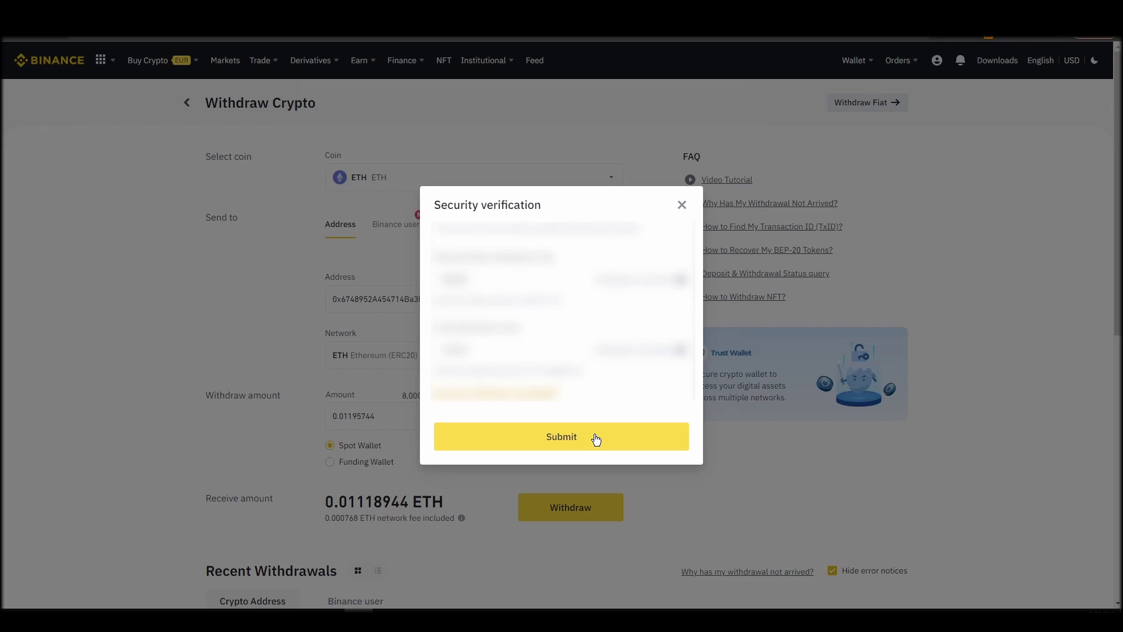
left_click(596, 438)
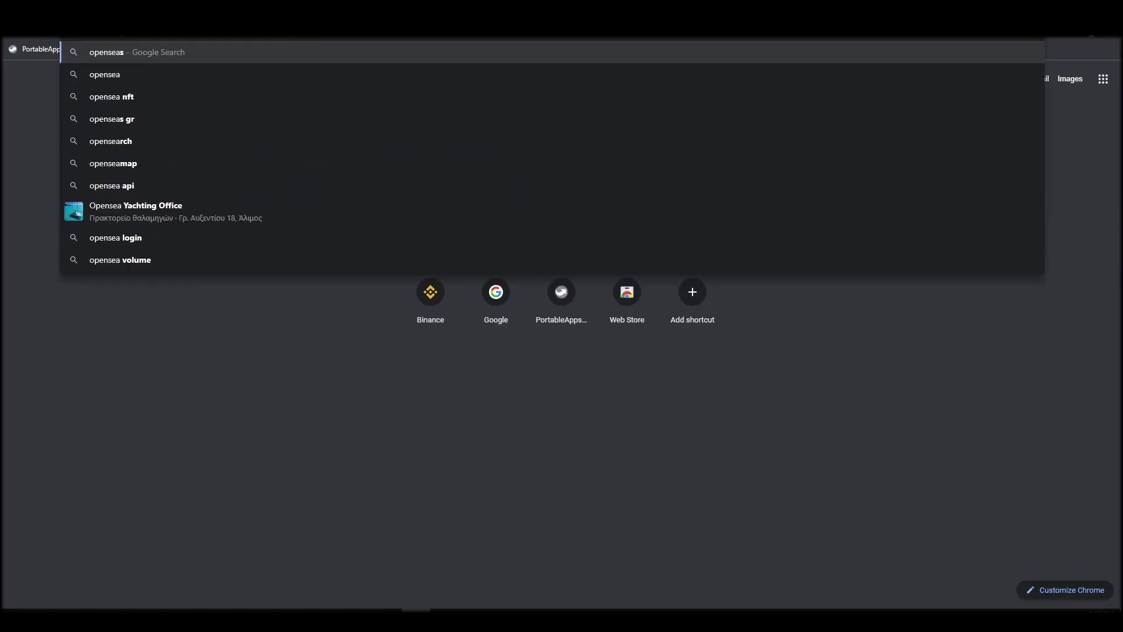
Load opensea.io and connect MetaMask Account 1 to OpenSea
key("Return")
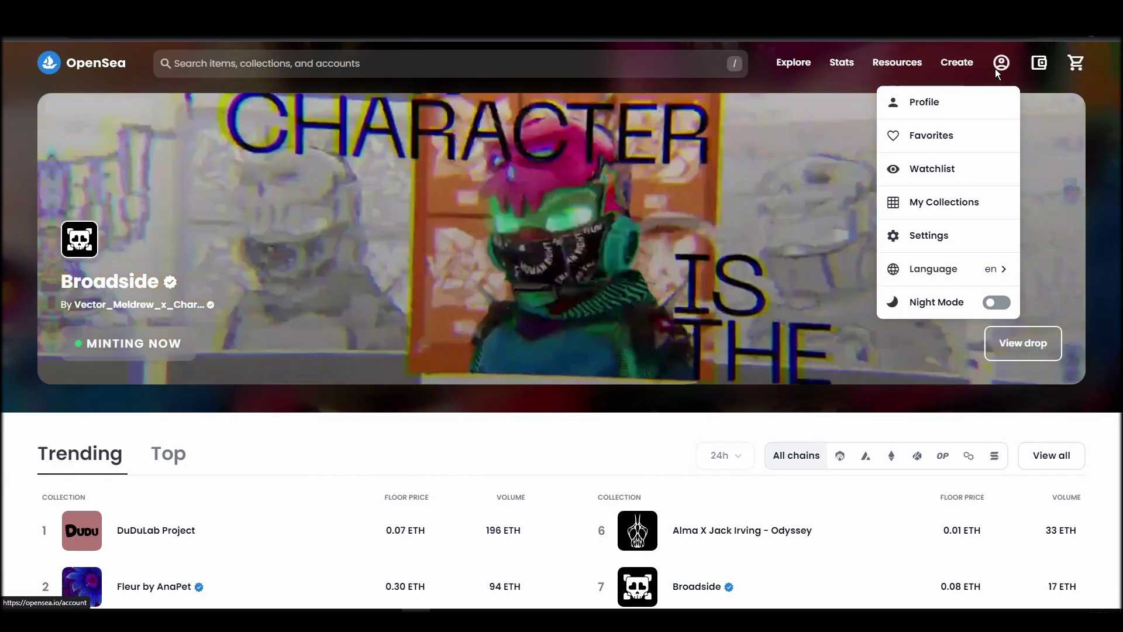
left_click(994, 69)
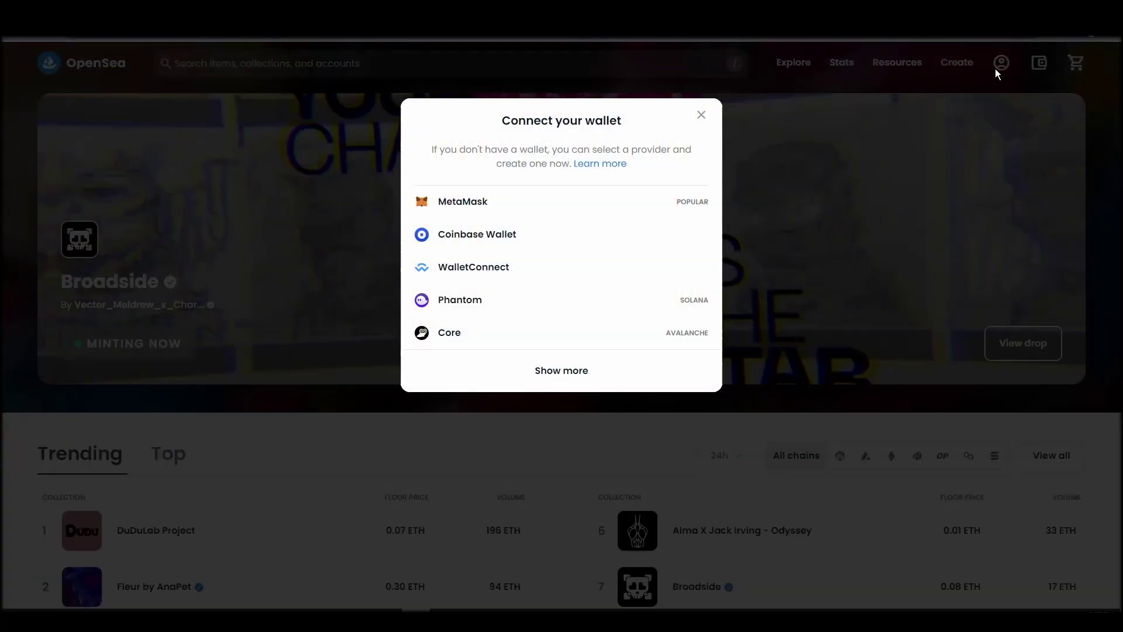
left_click(492, 201)
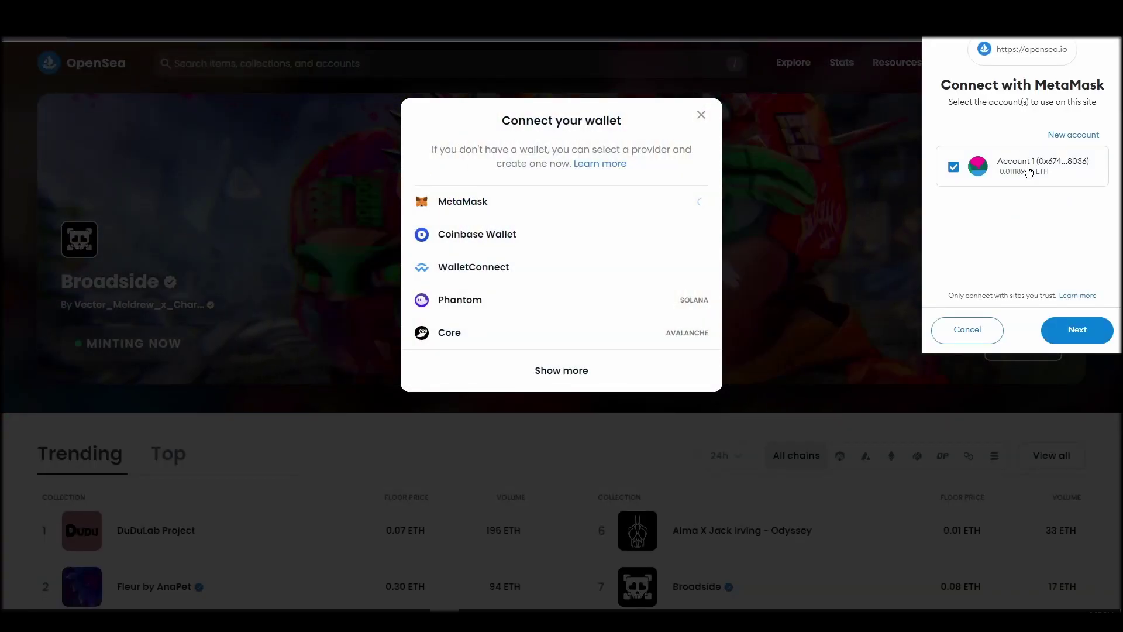
left_click(1082, 329)
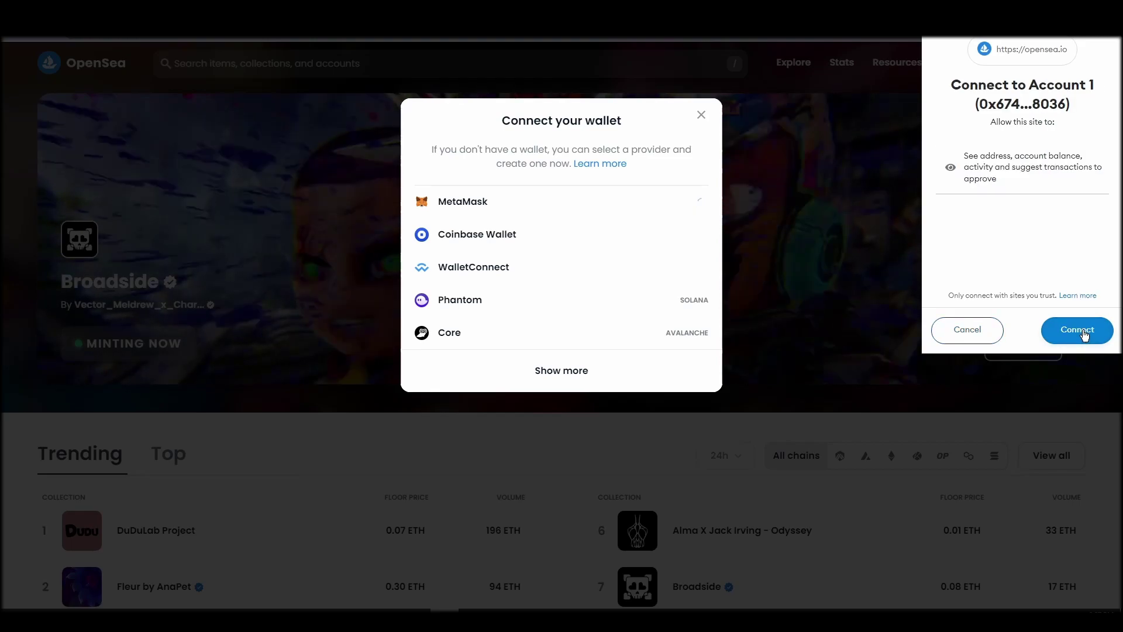
left_click(1082, 330)
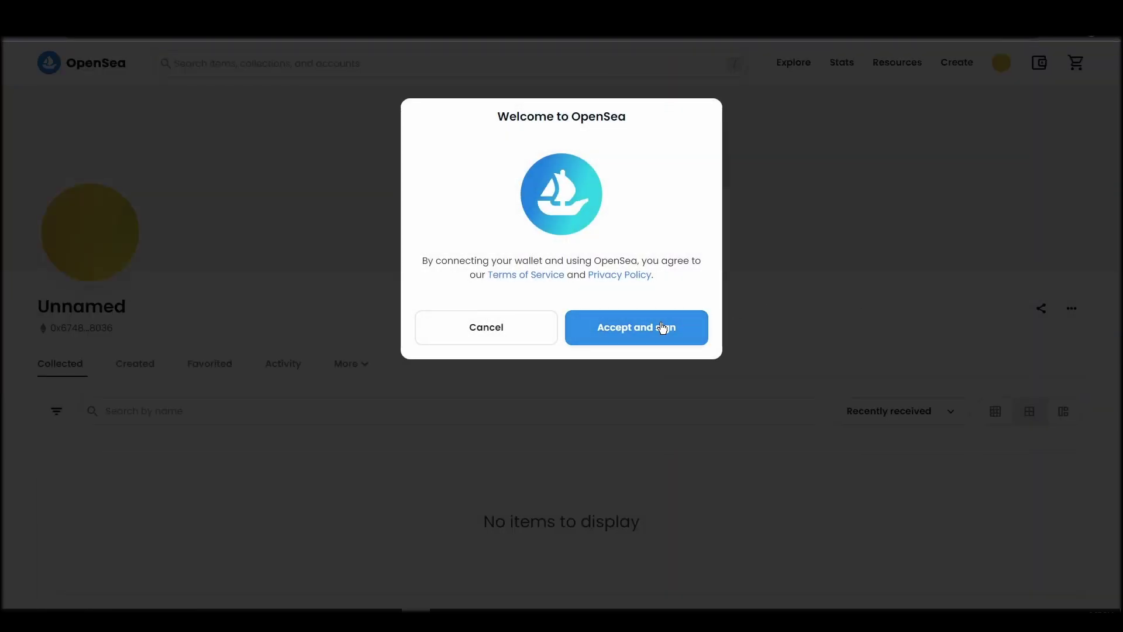
Accept the OpenSea terms and sign the welcome message in MetaMask
left_click(663, 328)
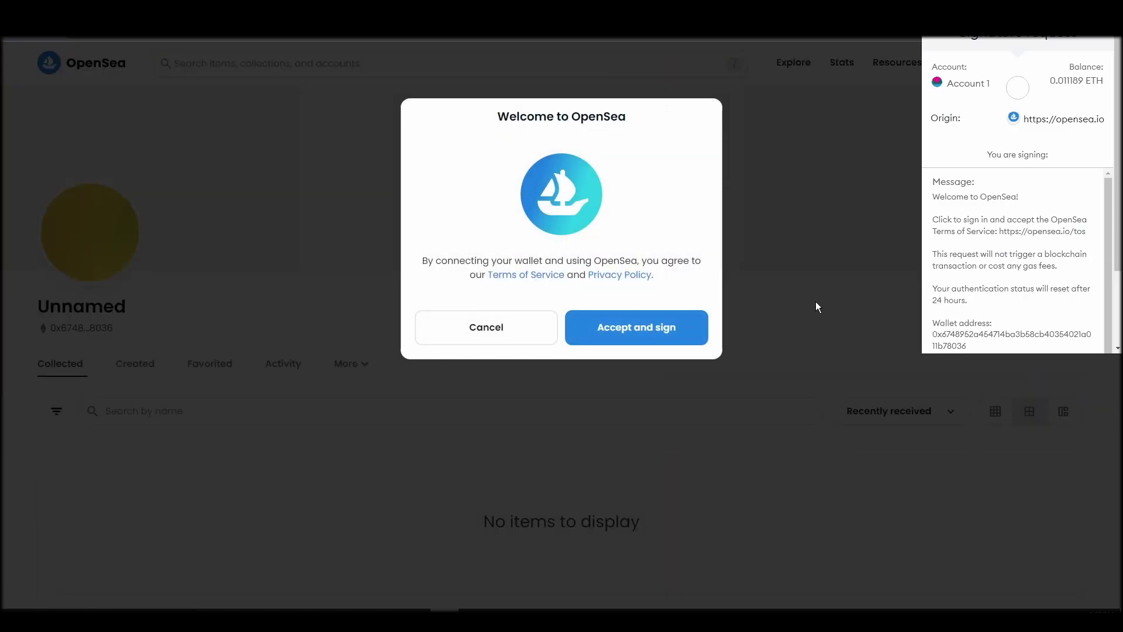
scroll(938, 264, "down", 5)
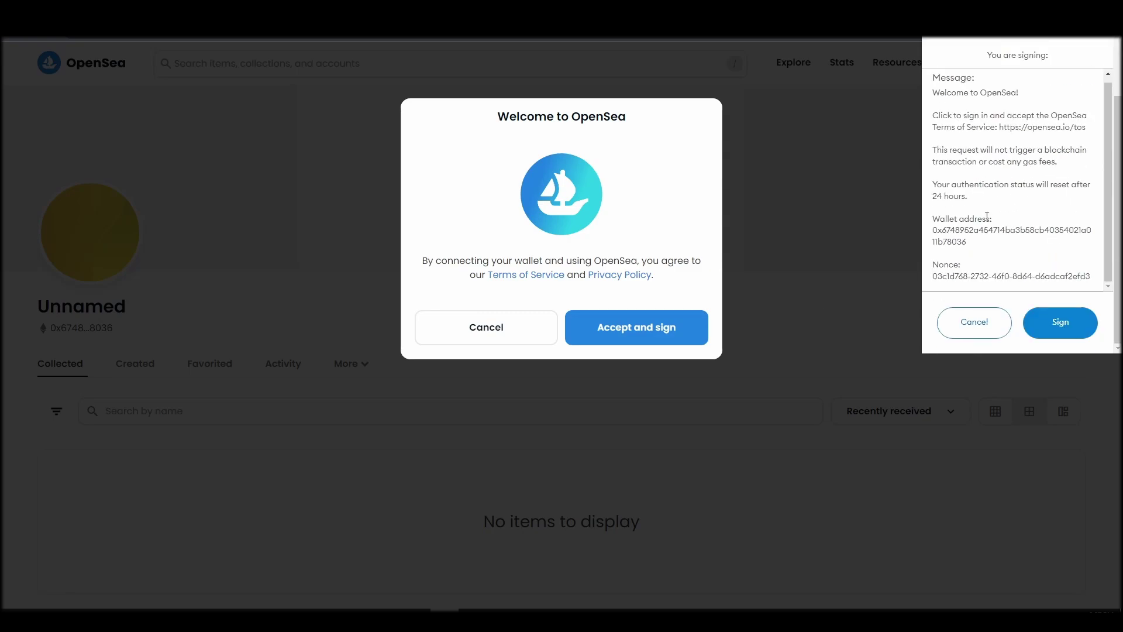
left_click(1060, 321)
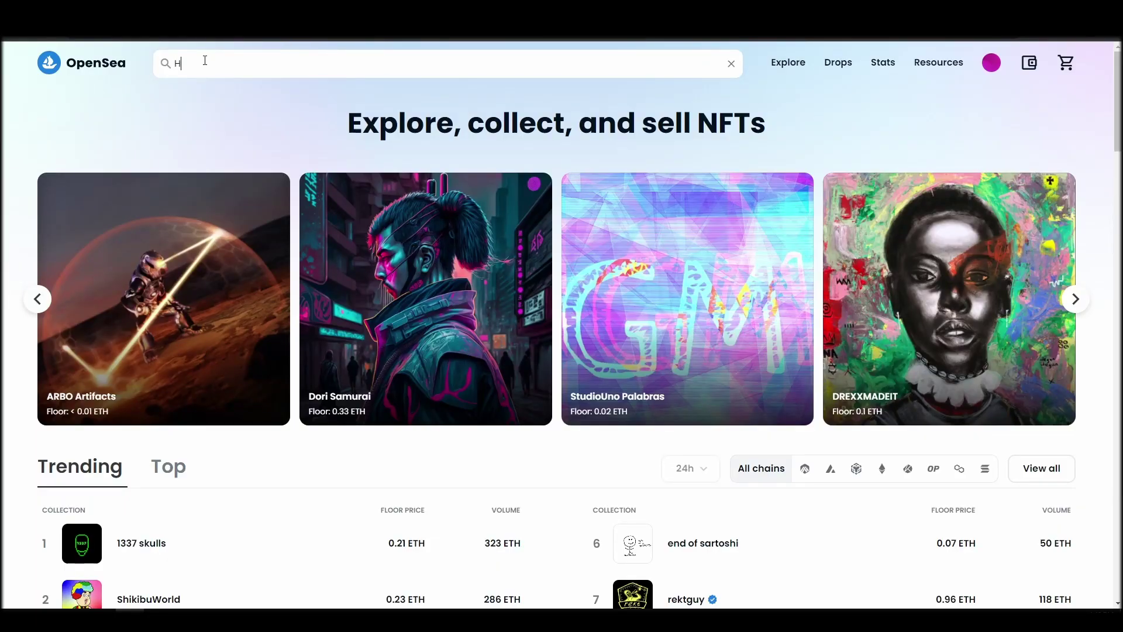
Search for HOWLERZ and browse its collection of 4,999 wolf NFTs from the 0.0297 ETH floor
left_click(204, 61)
type("HOWLE")
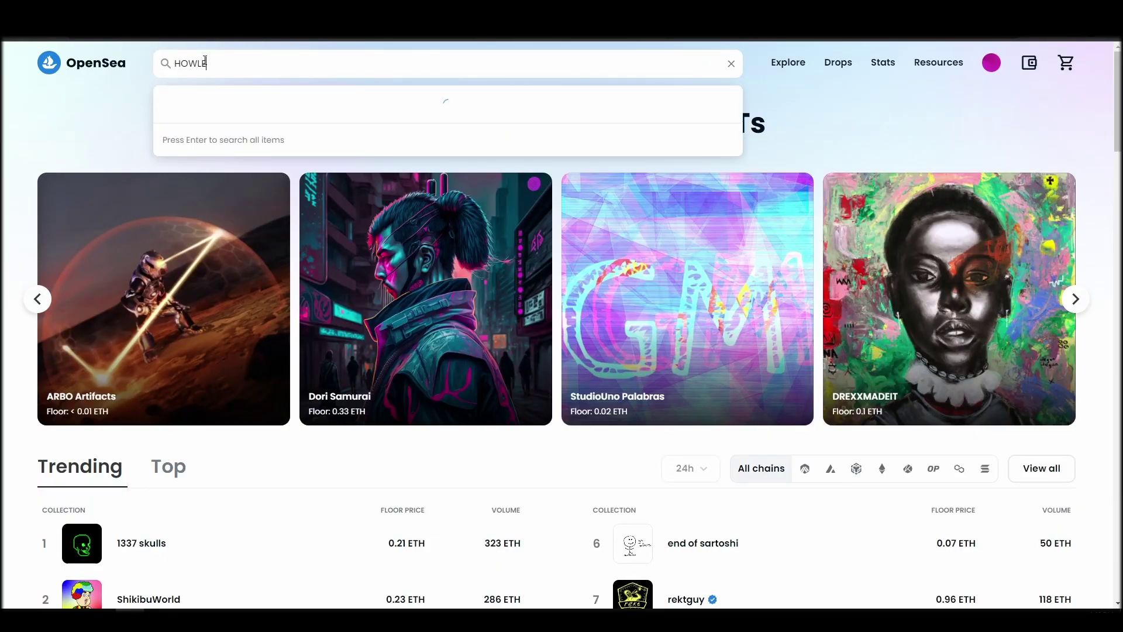
type("RZ")
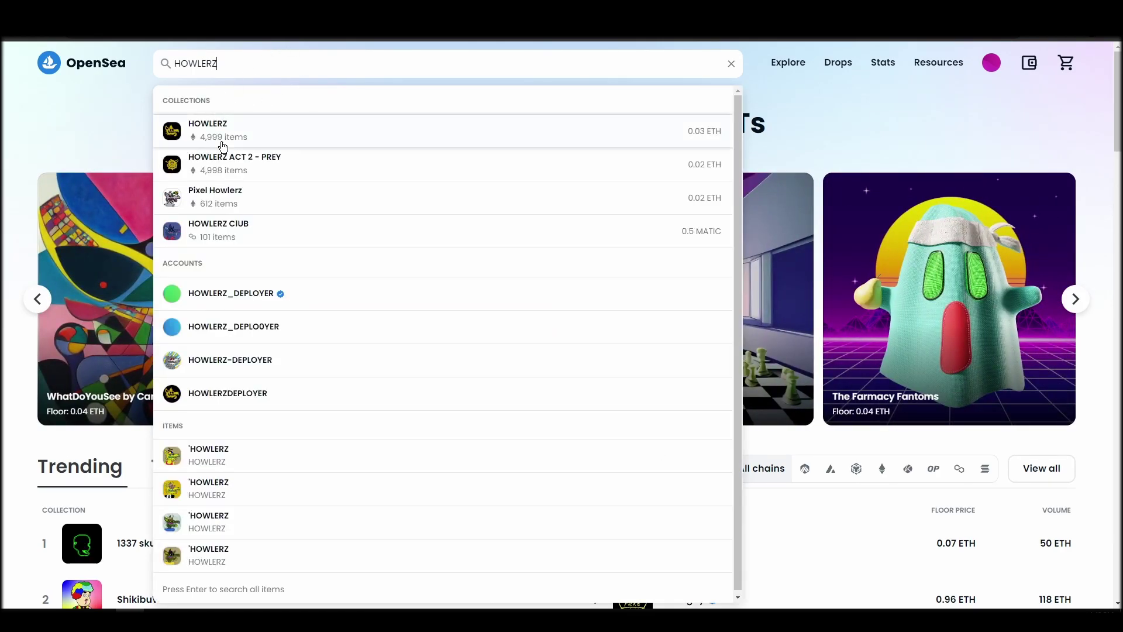
left_click(231, 130)
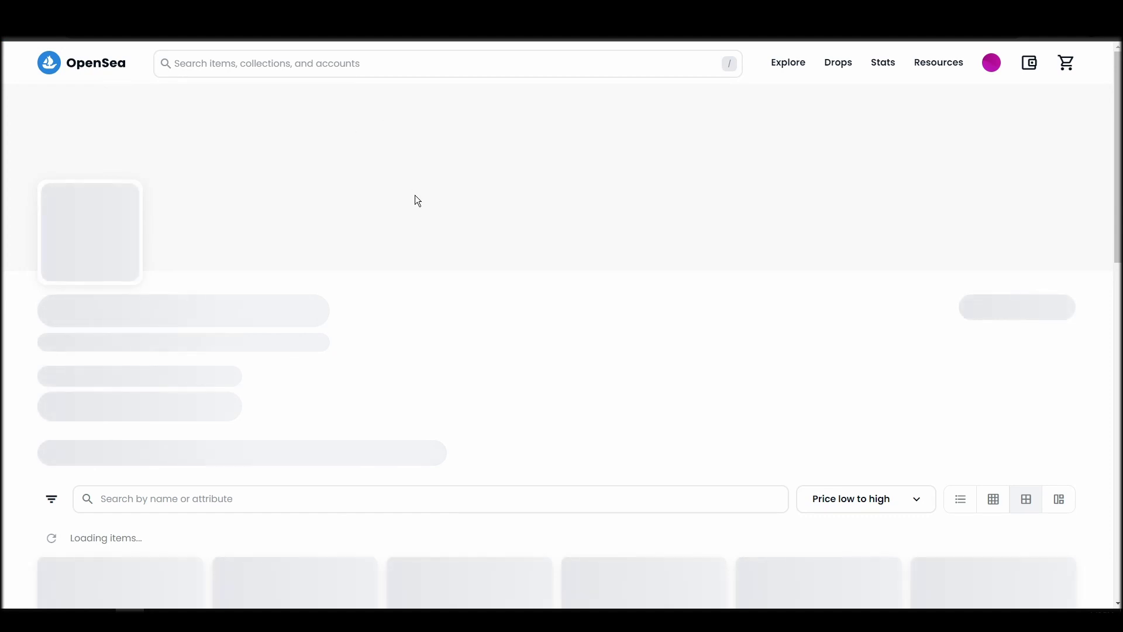
scroll(586, 278, "down", 2)
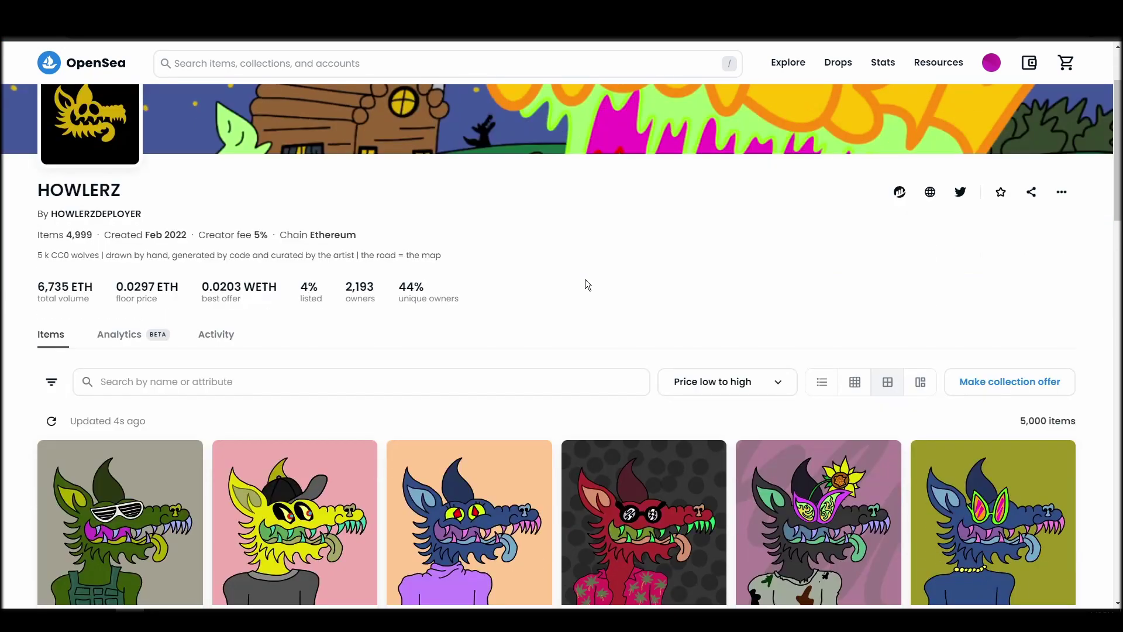
scroll(567, 271, "down", 4)
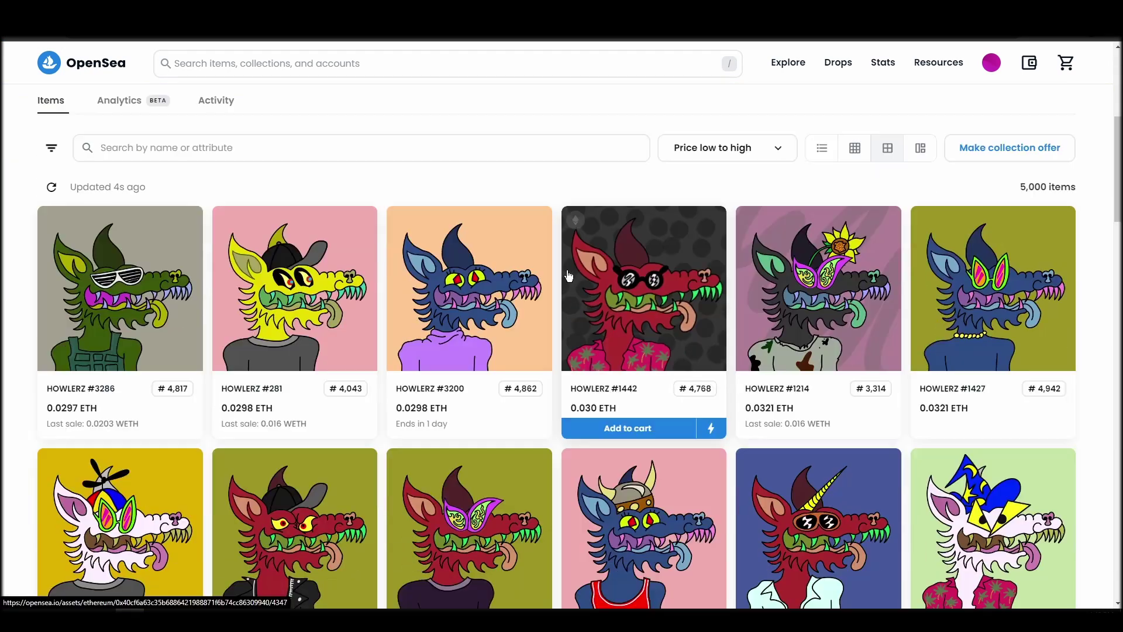
scroll(572, 271, "down", 6)
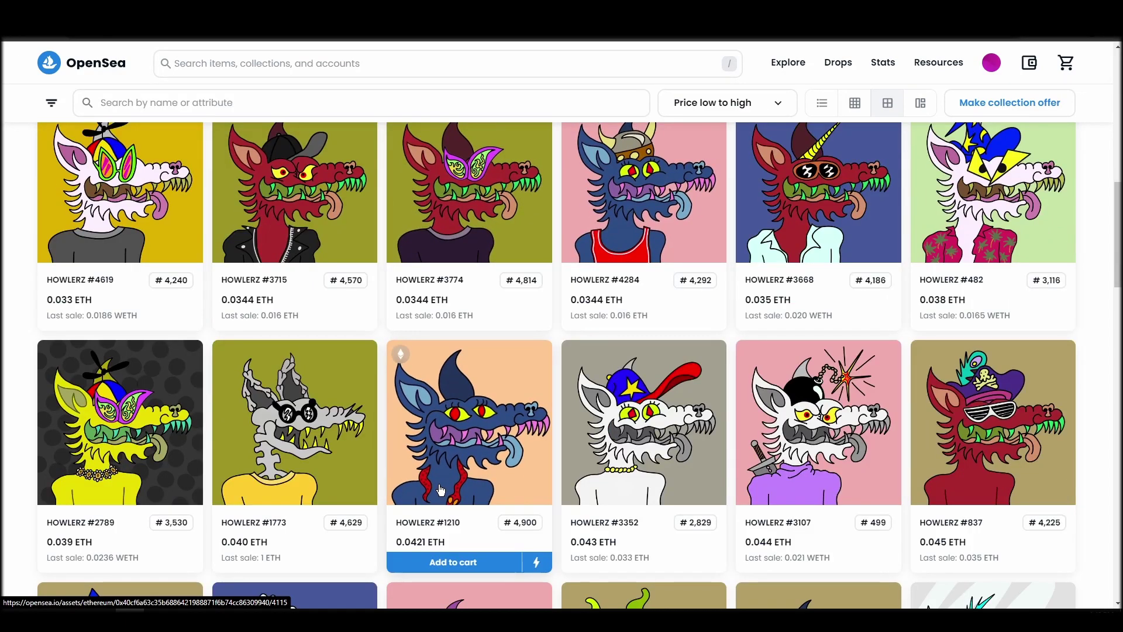
Add HOWLERZ #1210 at 0.0421 ETH to the cart and view the 1-item cart
left_click(441, 490)
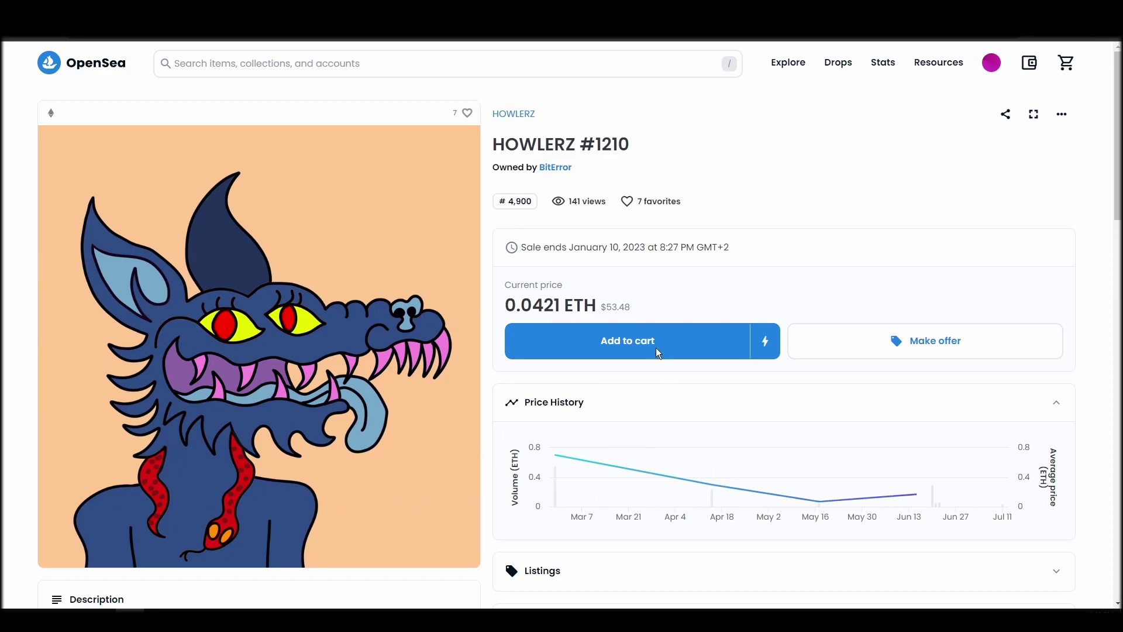
left_click(591, 355)
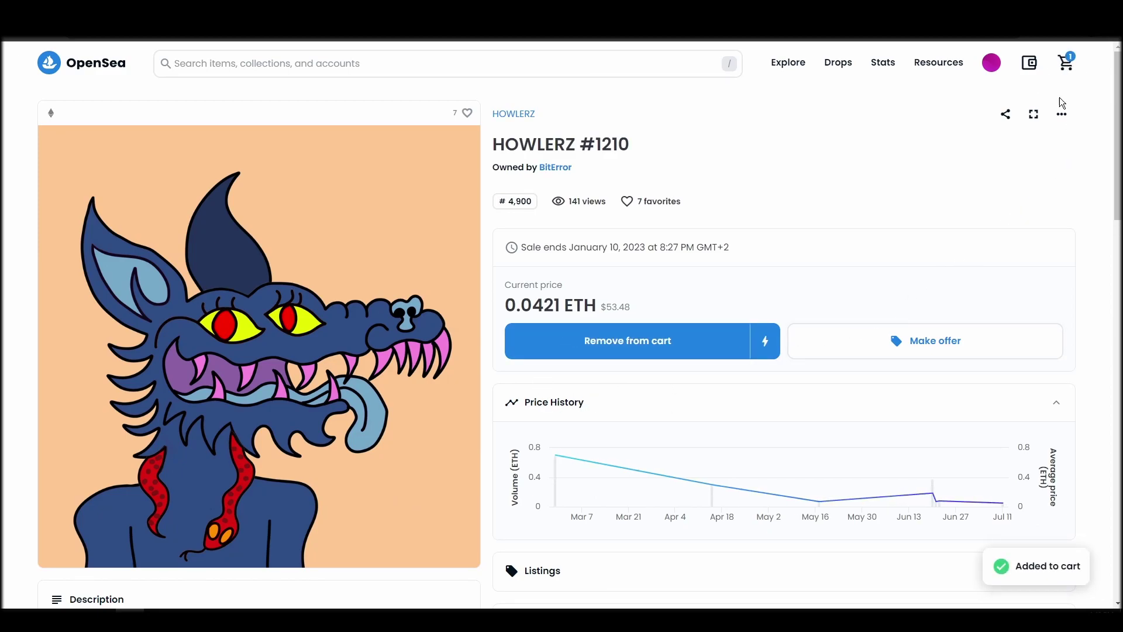
left_click(1067, 63)
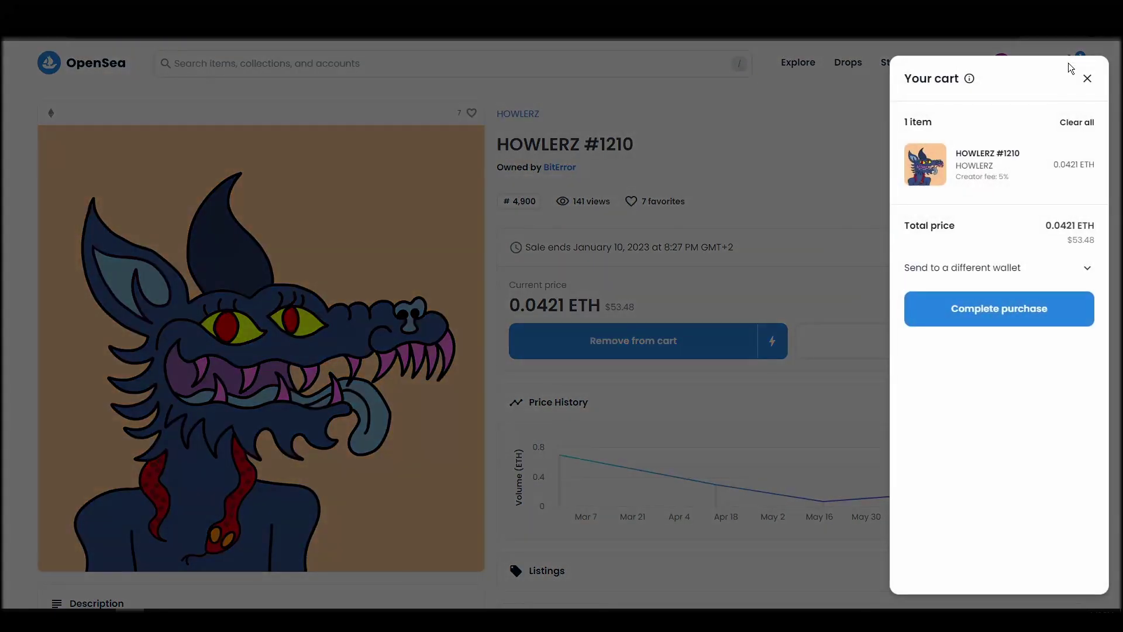